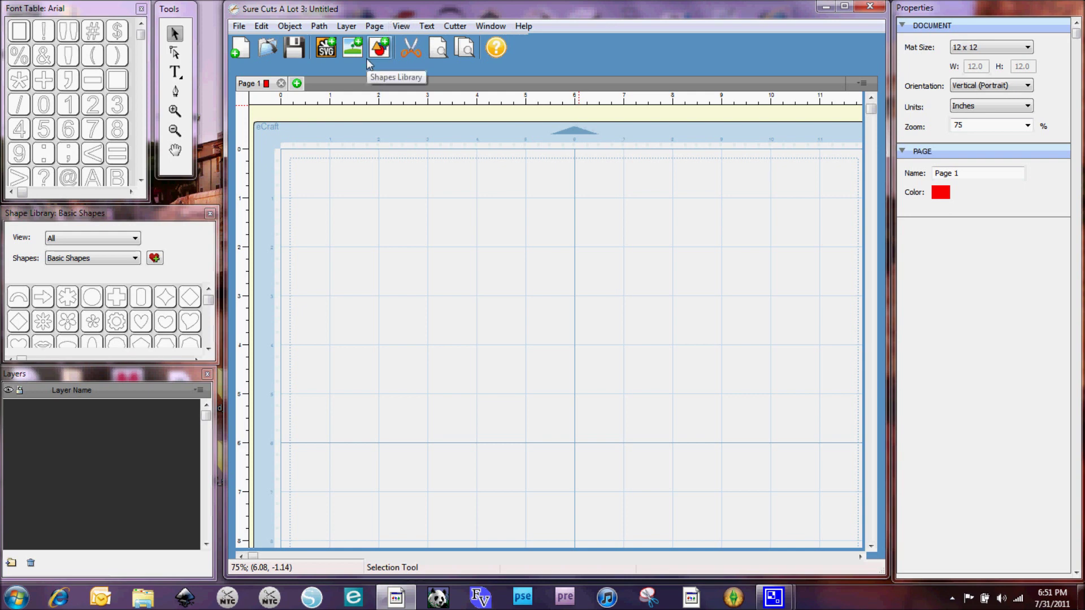
# Import provencial_princess-01.svg from the SVG Files folder onto the mat.
pyautogui.click(326, 51)
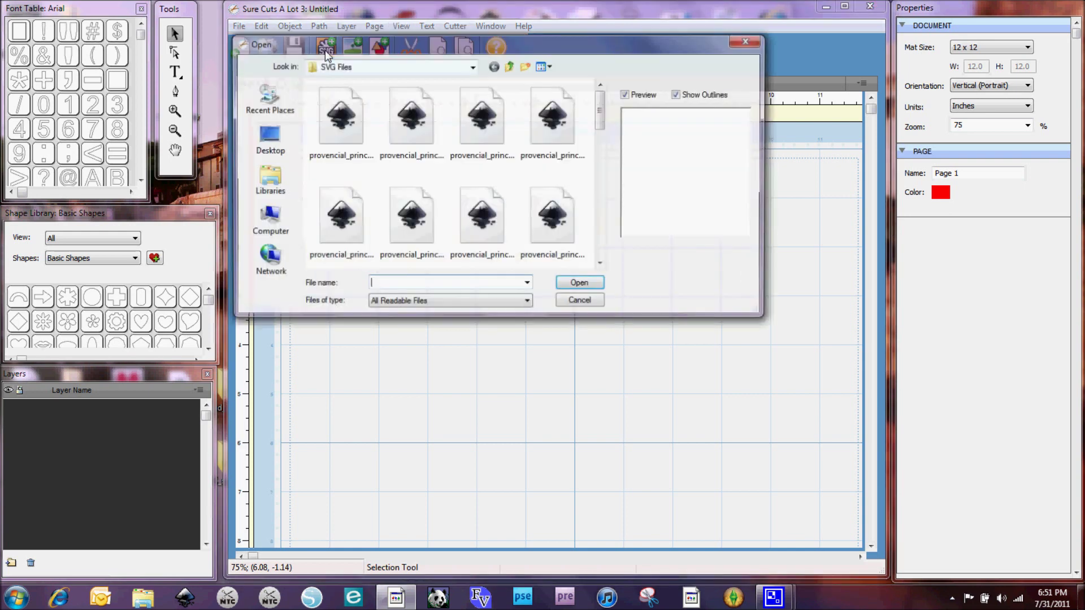
pyautogui.click(338, 131)
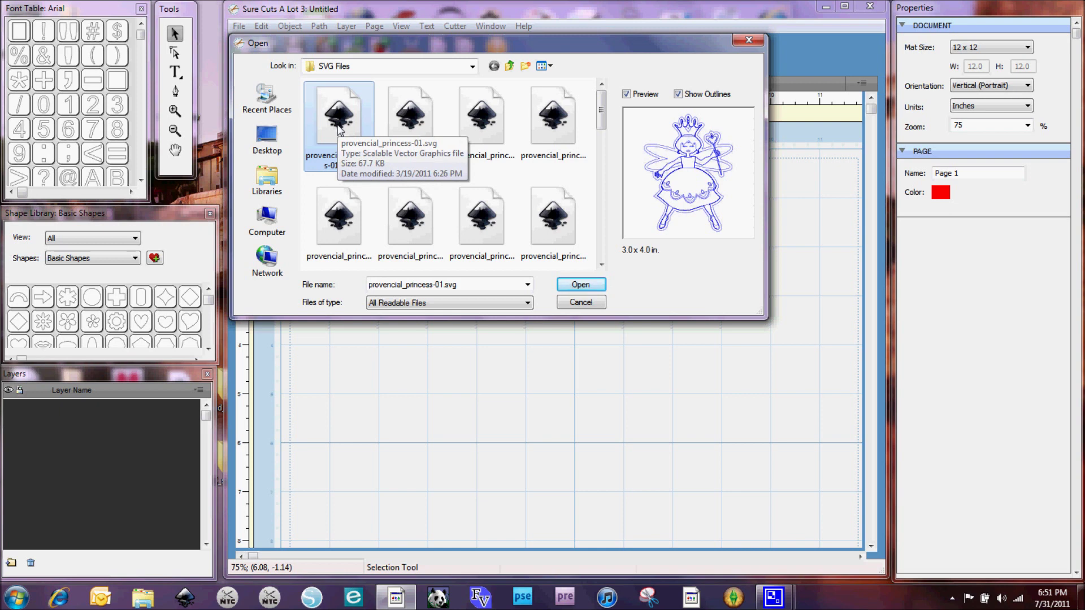
pyautogui.click(579, 285)
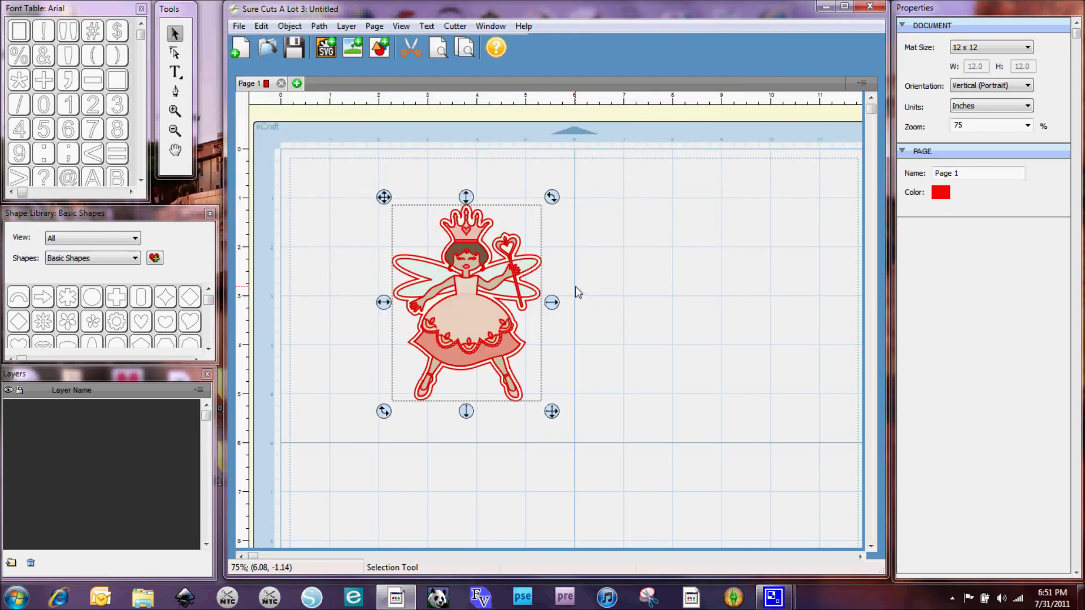
# Move the princess to the mat's upper left and stretch her to 6.171 x 3.958 in.
pyautogui.moveTo(383, 197); pyautogui.dragTo(298, 175)
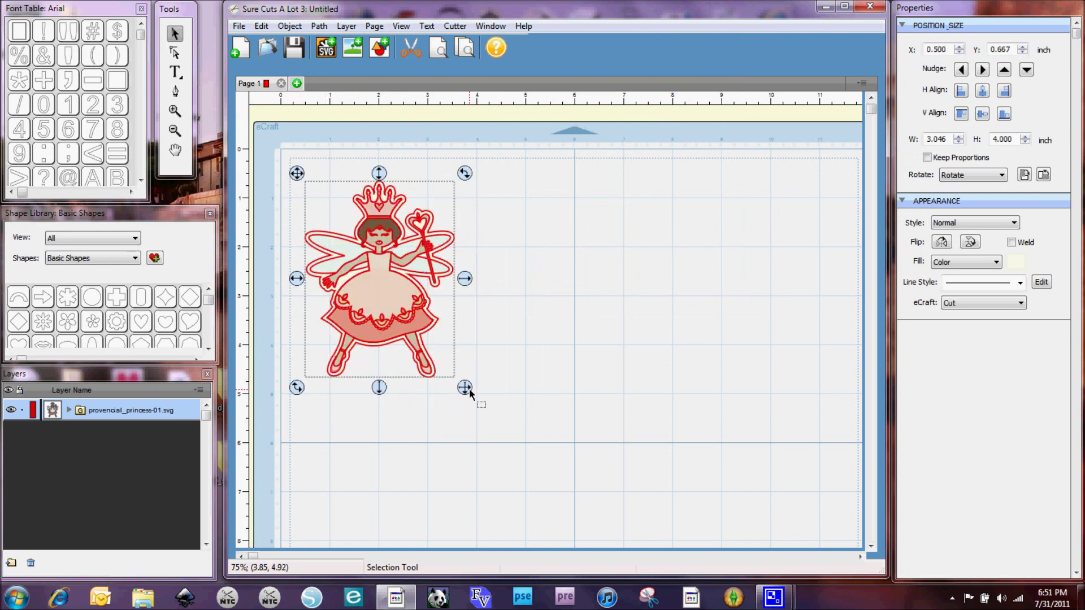
pyautogui.moveTo(290, 174); pyautogui.dragTo(318, 177)
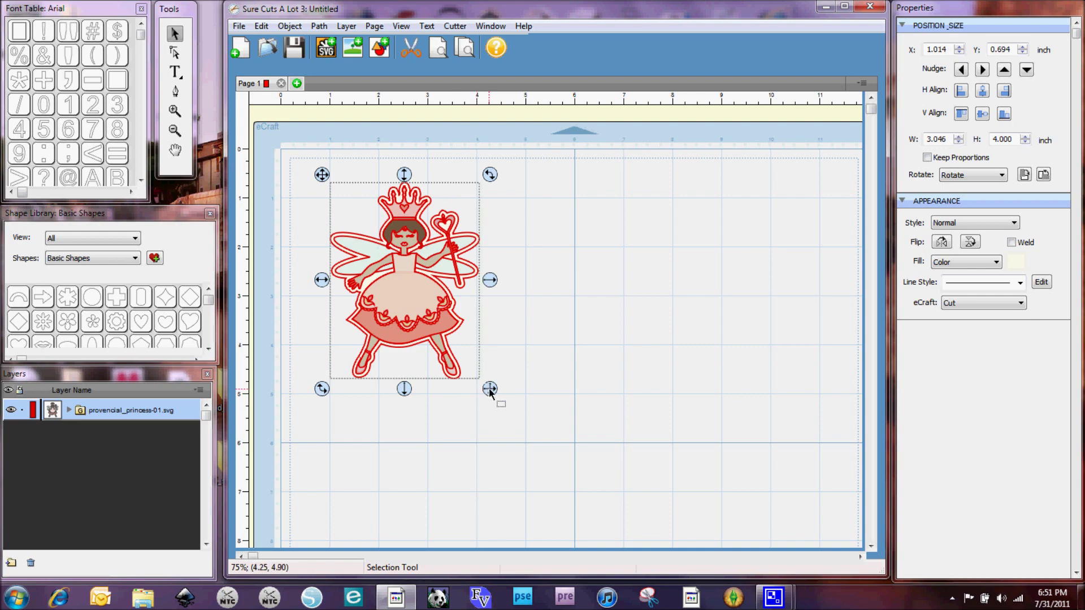
pyautogui.moveTo(490, 389); pyautogui.dragTo(624, 385)
# Undo the stretch, turn on Keep Proportions, and enlarge the princess to 3.435 x 4.511 in.
pyautogui.click(261, 26)
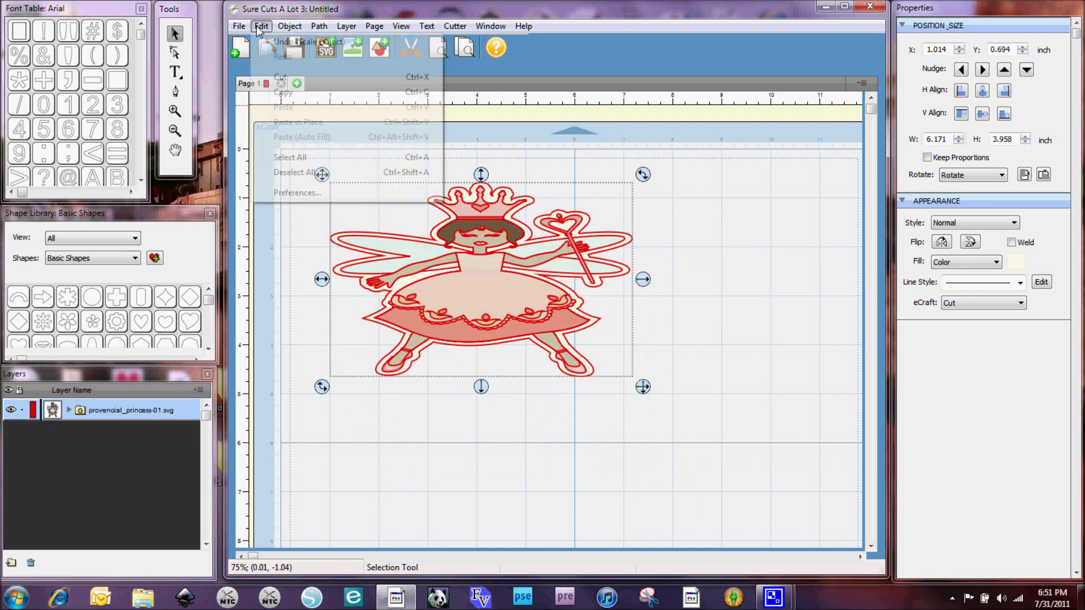
pyautogui.click(272, 42)
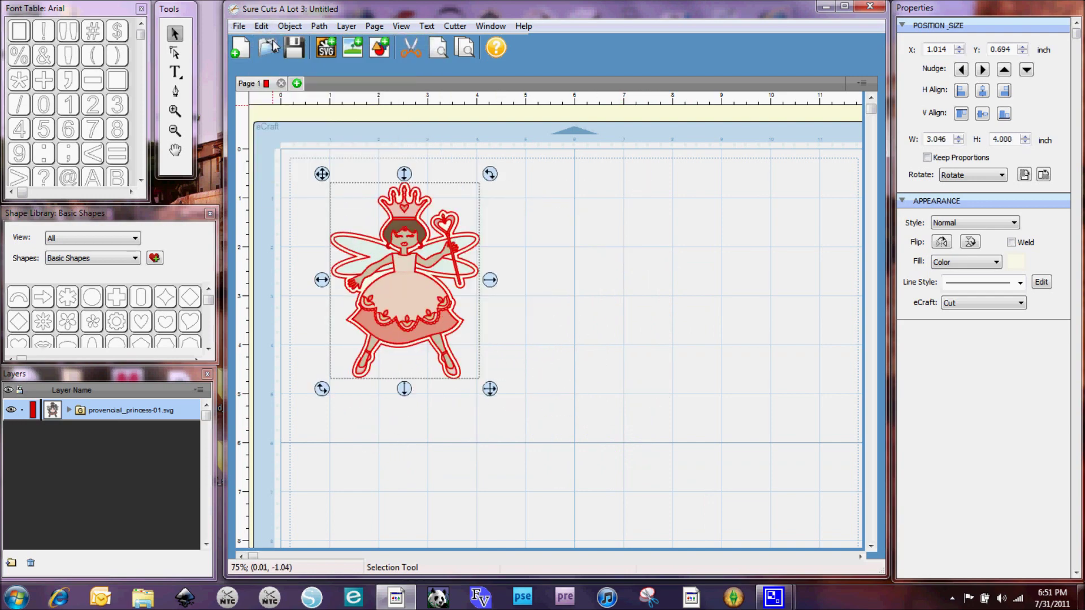
pyautogui.click(927, 158)
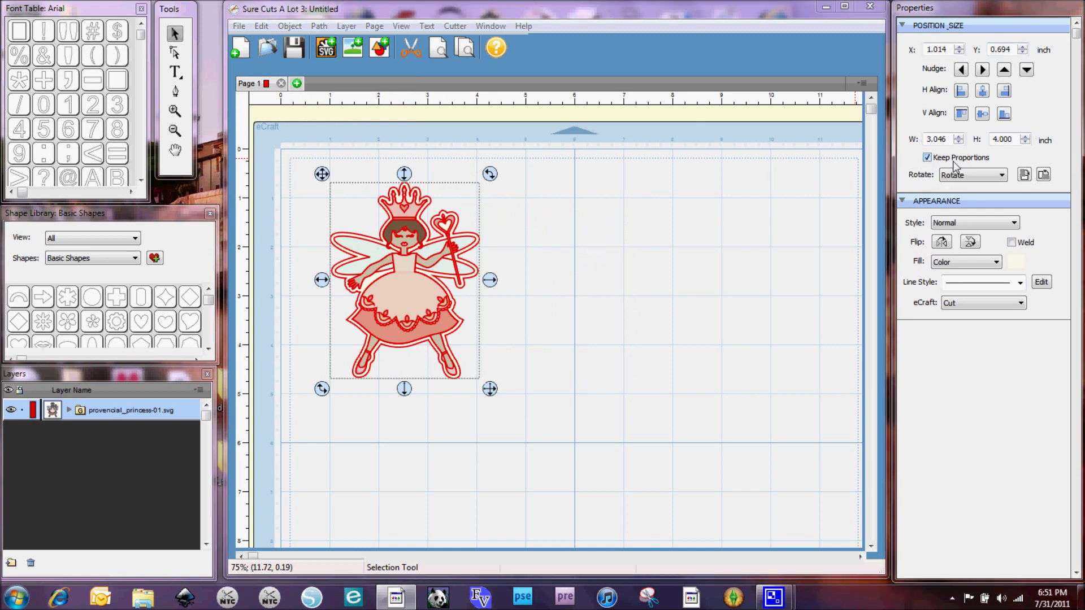
pyautogui.moveTo(490, 389); pyautogui.dragTo(507, 360)
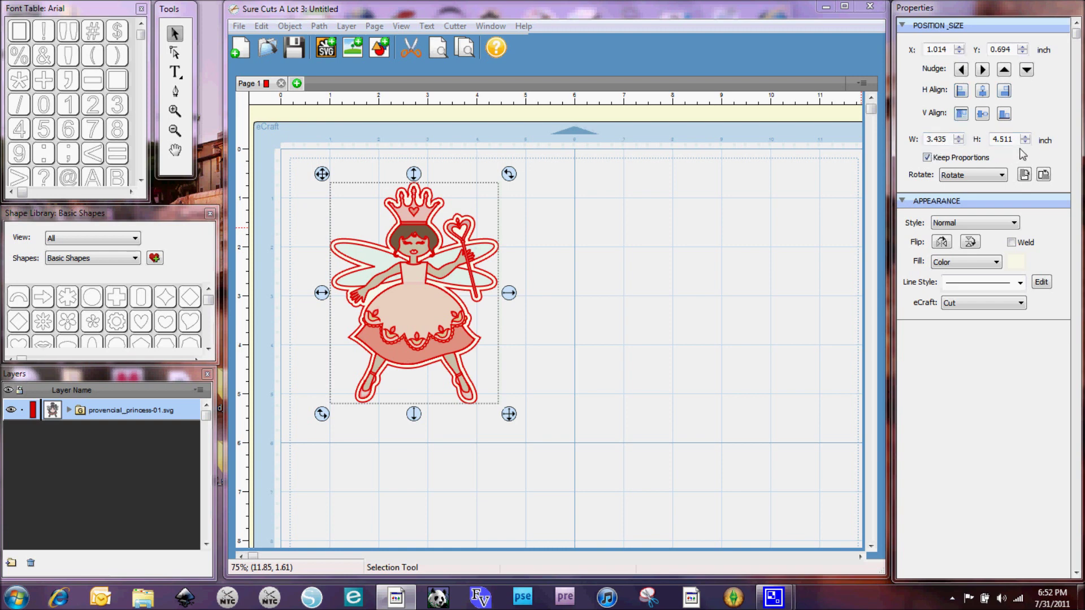
pyautogui.click(1002, 176)
pyautogui.click(1003, 176)
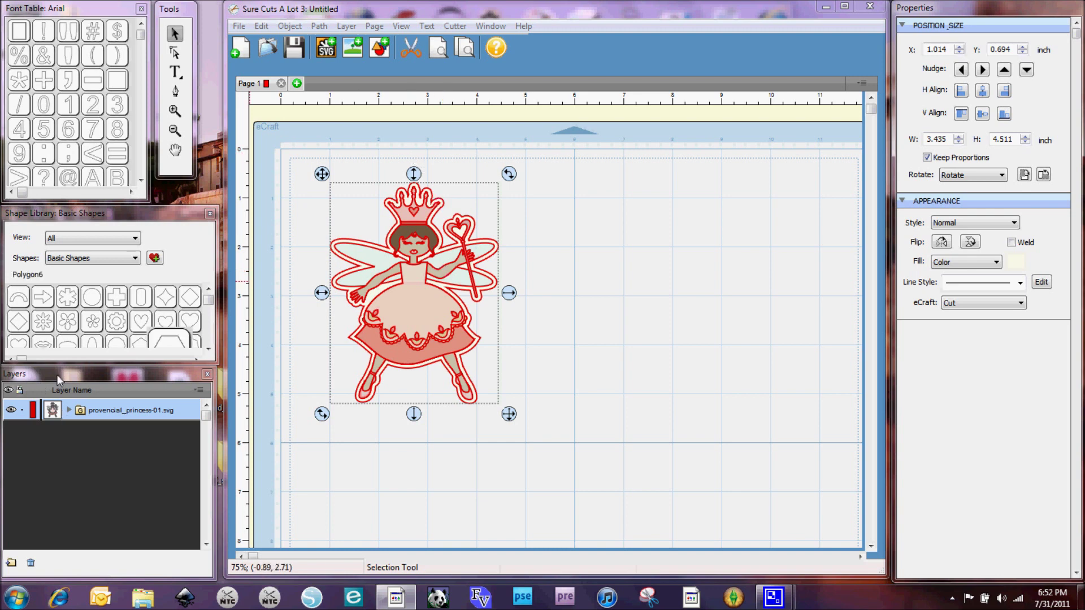
# Float the Layers panel over the mat and expand the princess group into its sublayers.
pyautogui.moveTo(57, 375); pyautogui.dragTo(625, 126)
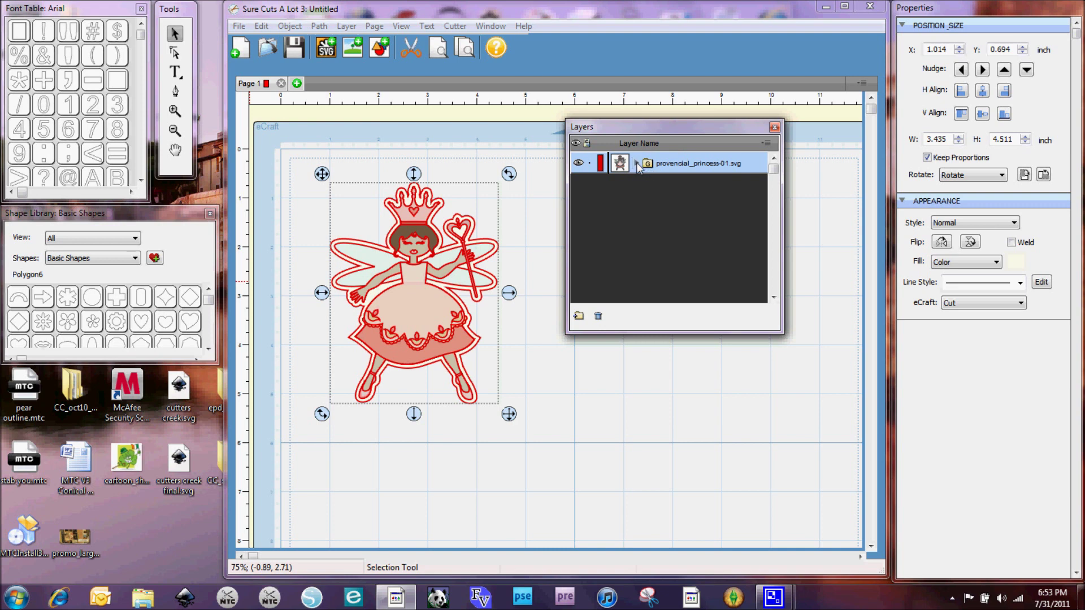
pyautogui.click(637, 163)
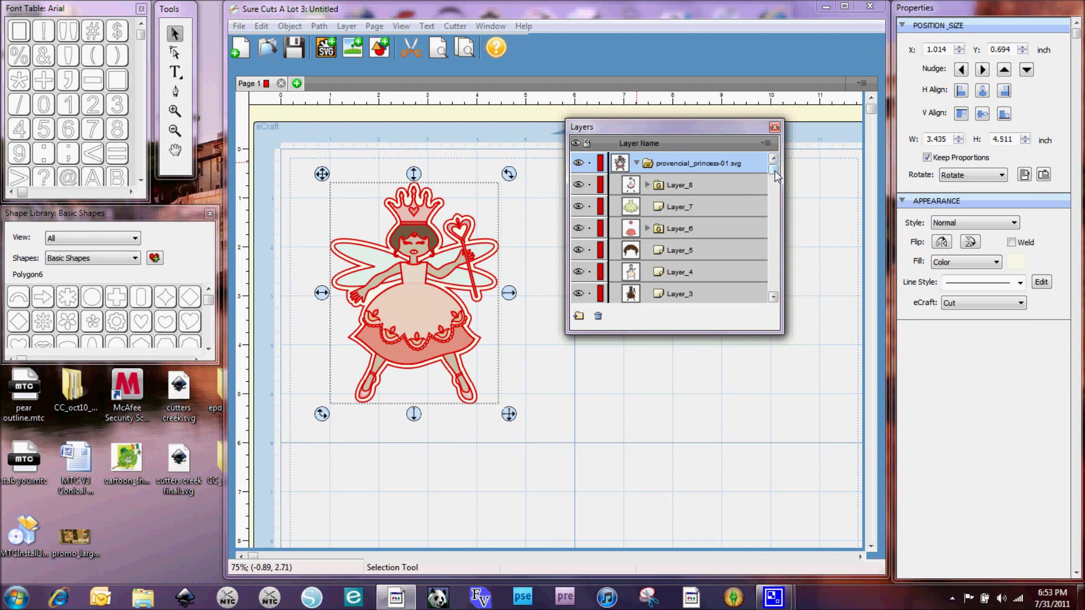
pyautogui.click(773, 298)
pyautogui.click(773, 298)
pyautogui.click(773, 297)
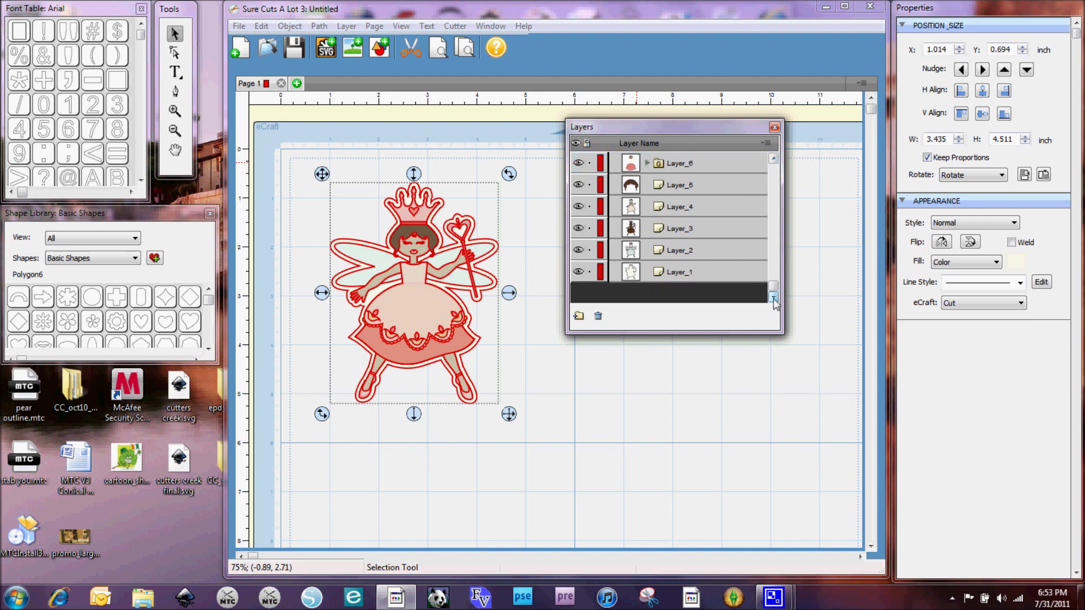
# Select Layer_1, Layer_2, Layer_3 and Layer_6 in turn to see each piece.
pyautogui.click(694, 275)
pyautogui.click(640, 255)
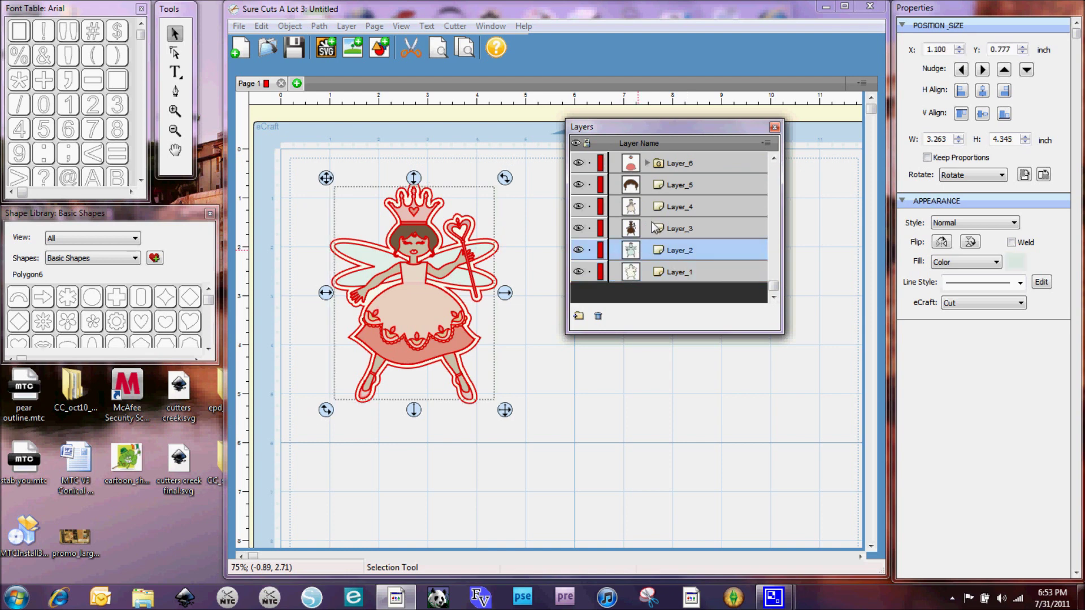
pyautogui.click(653, 227)
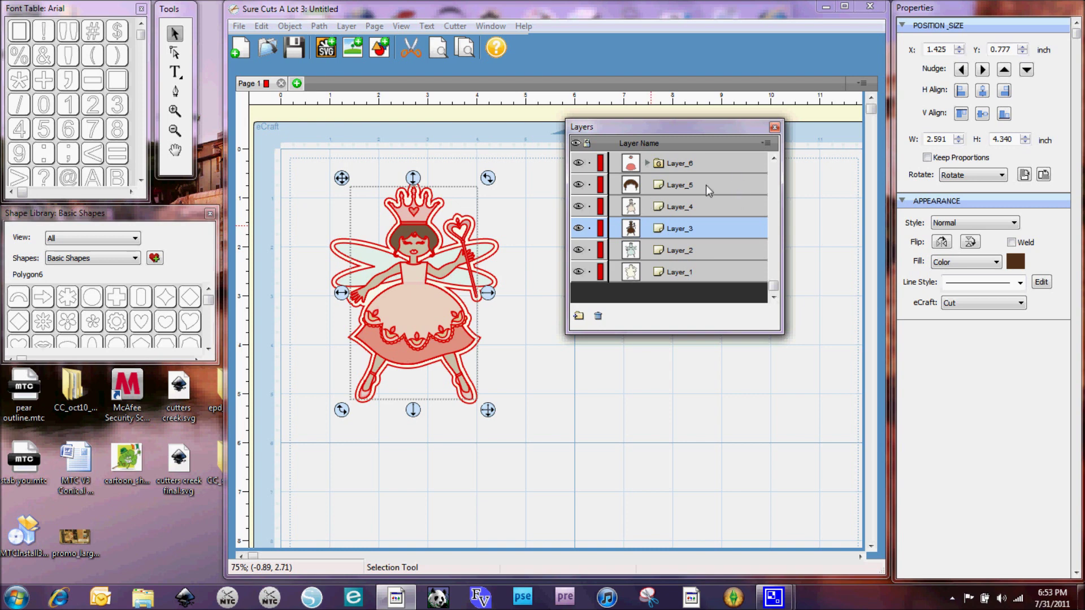
pyautogui.click(686, 166)
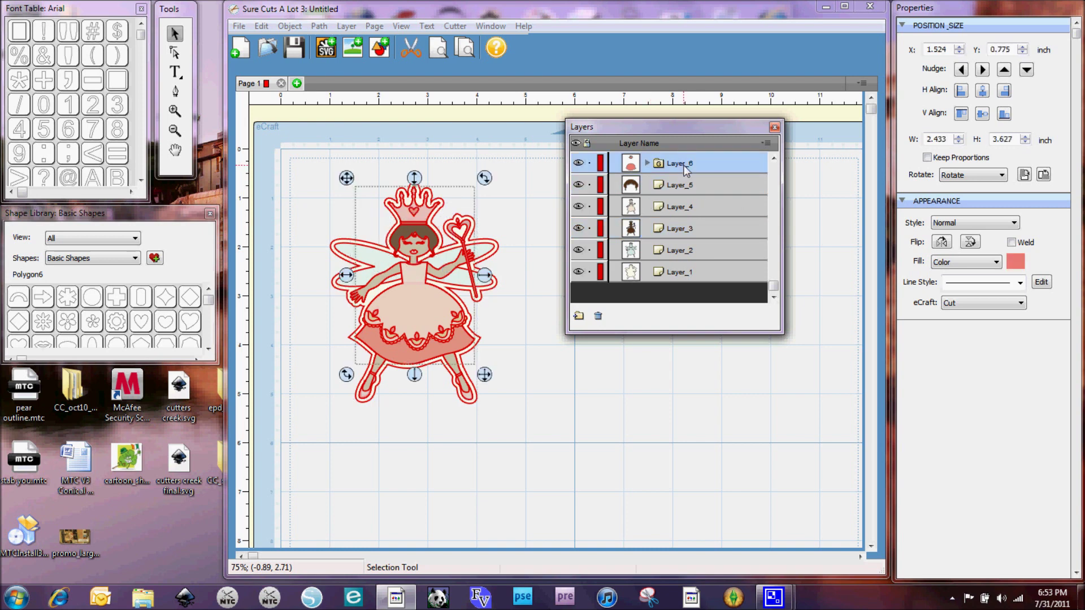
pyautogui.click(774, 159)
pyautogui.click(773, 159)
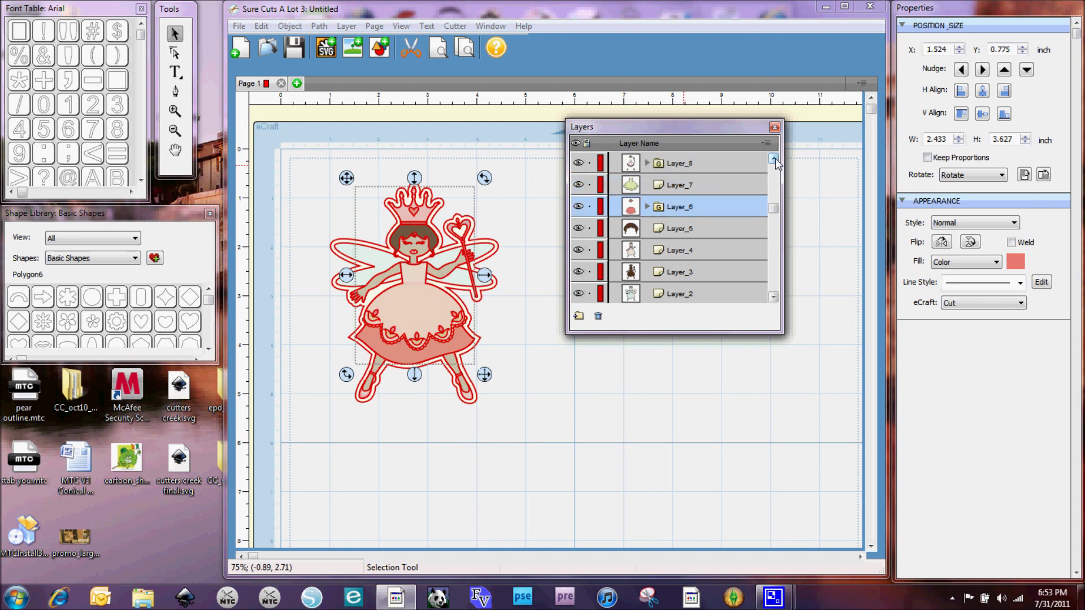
pyautogui.click(774, 159)
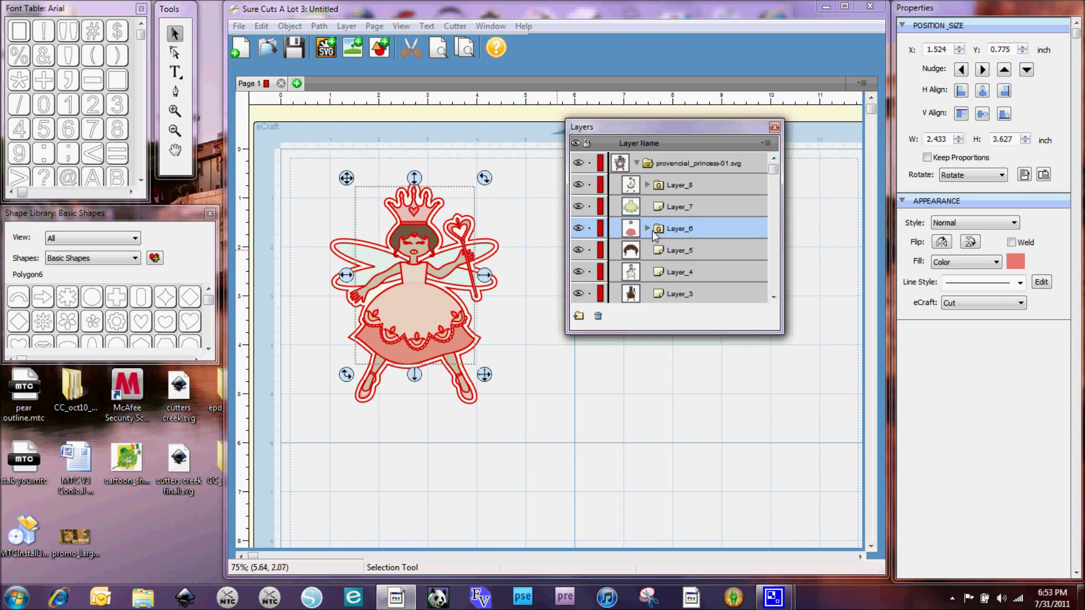
# Pull the crown and dress pieces away and move the princess group toward the top-left.
pyautogui.click(347, 183)
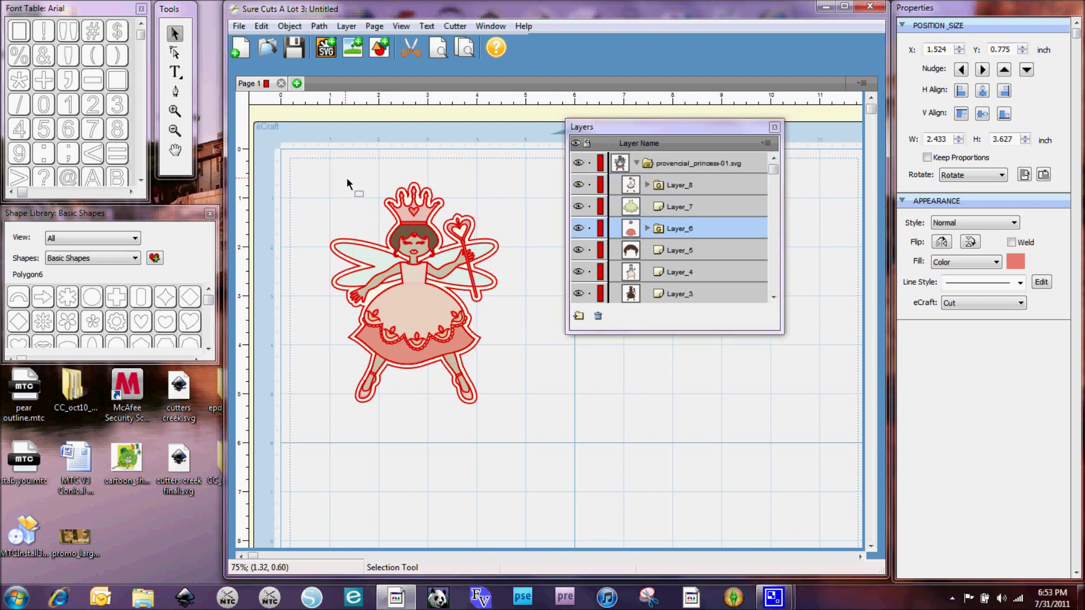
pyautogui.moveTo(348, 184); pyautogui.dragTo(480, 322)
pyautogui.click(396, 203)
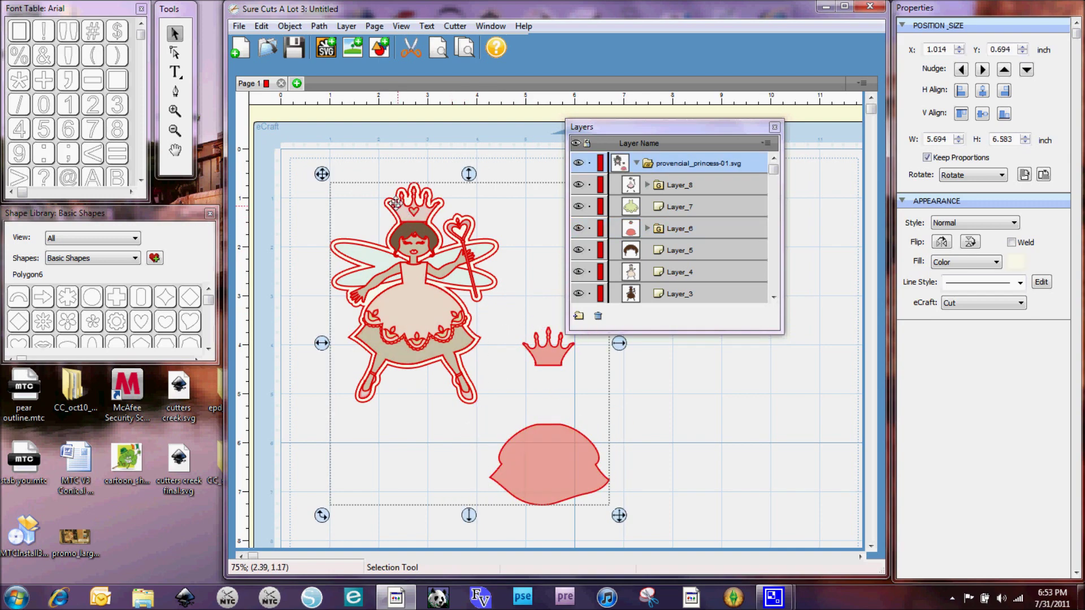
pyautogui.moveTo(322, 174); pyautogui.dragTo(294, 162)
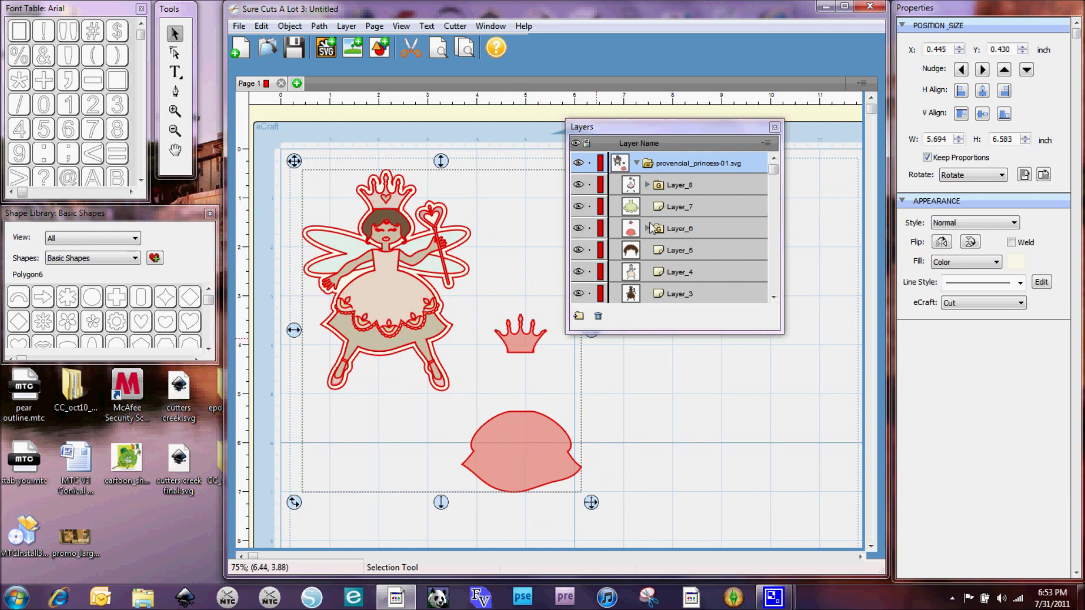
# Expand Layer_6, select just the crown, then select the whole Layer_6 group.
pyautogui.click(653, 228)
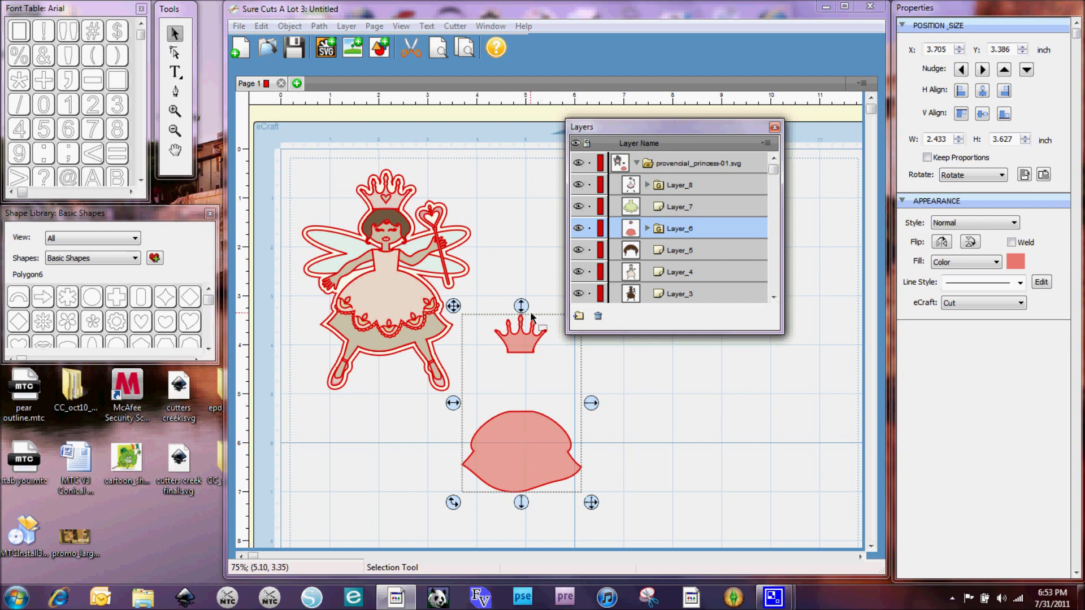
pyautogui.click(647, 229)
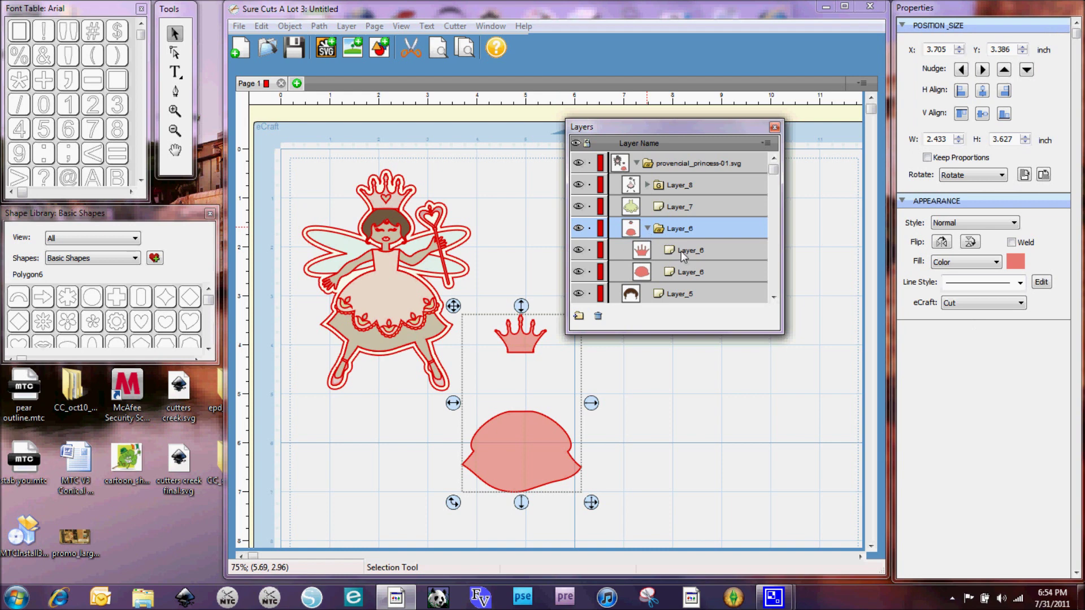
pyautogui.click(657, 255)
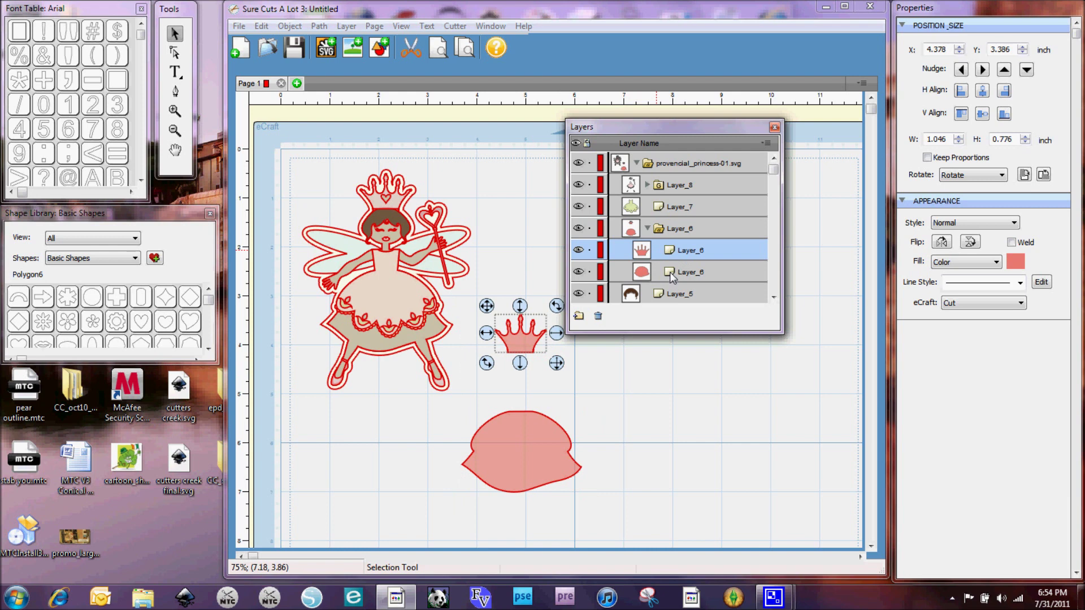
pyautogui.click(649, 230)
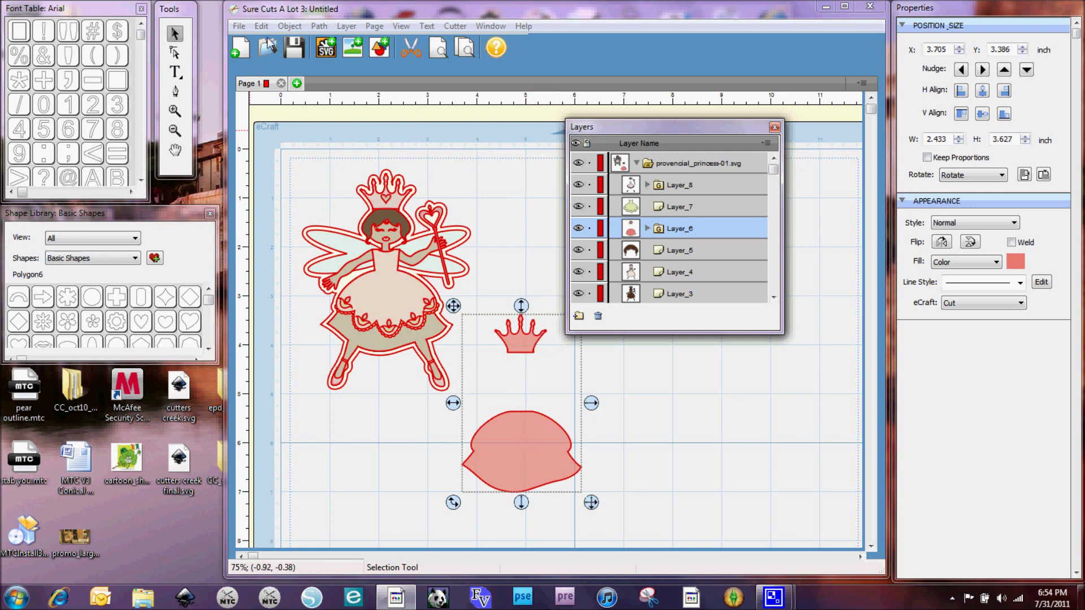
# Ungroup Layer_6 with Object > Ungroup, then check the crown and pink skirt individually.
pyautogui.click(287, 26)
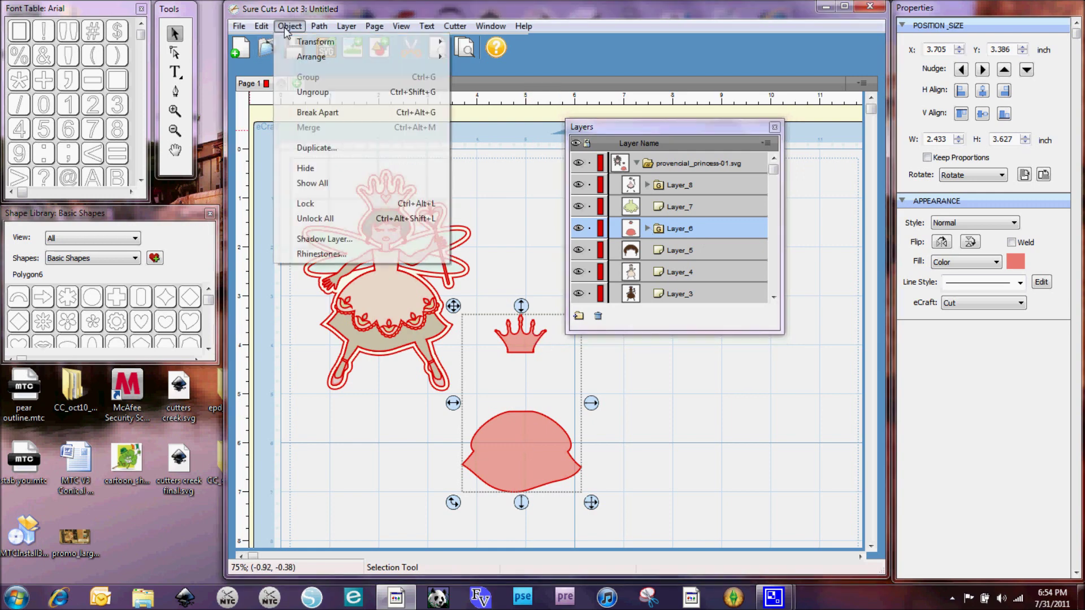
pyautogui.click(326, 94)
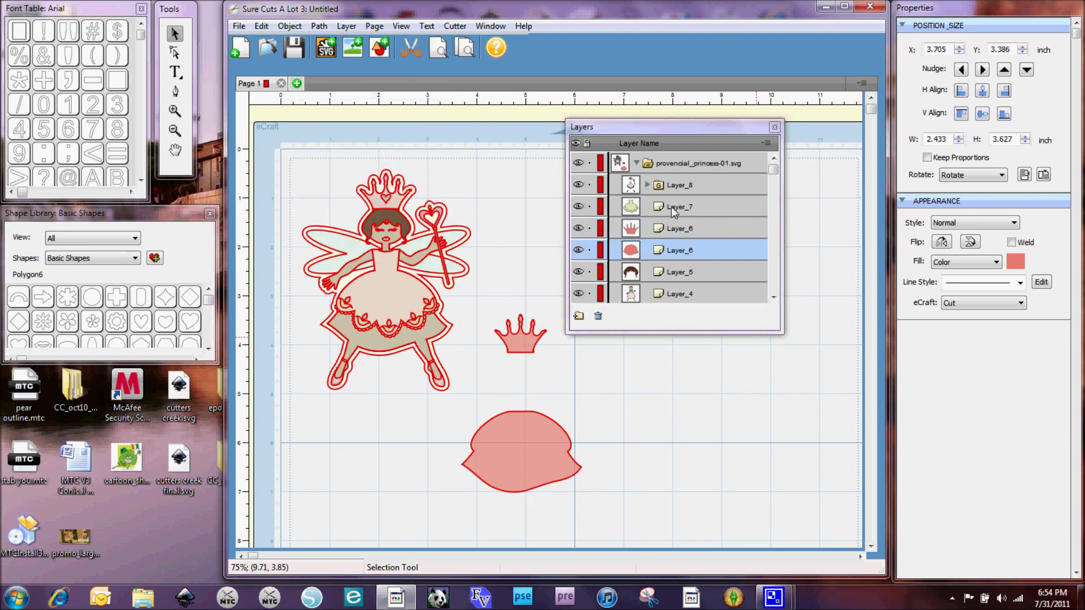
pyautogui.click(650, 231)
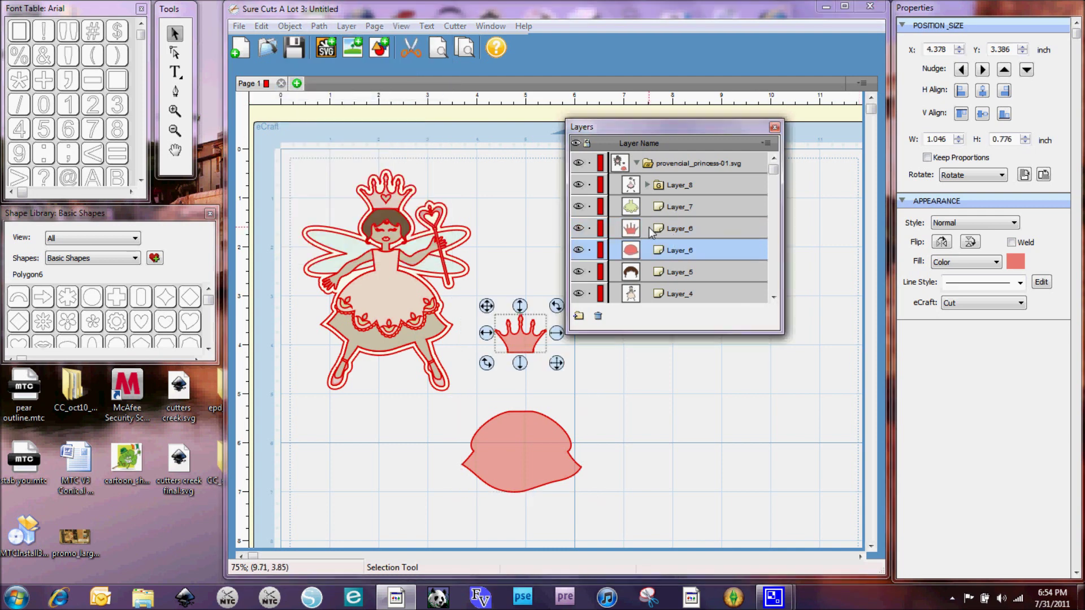
pyautogui.click(657, 251)
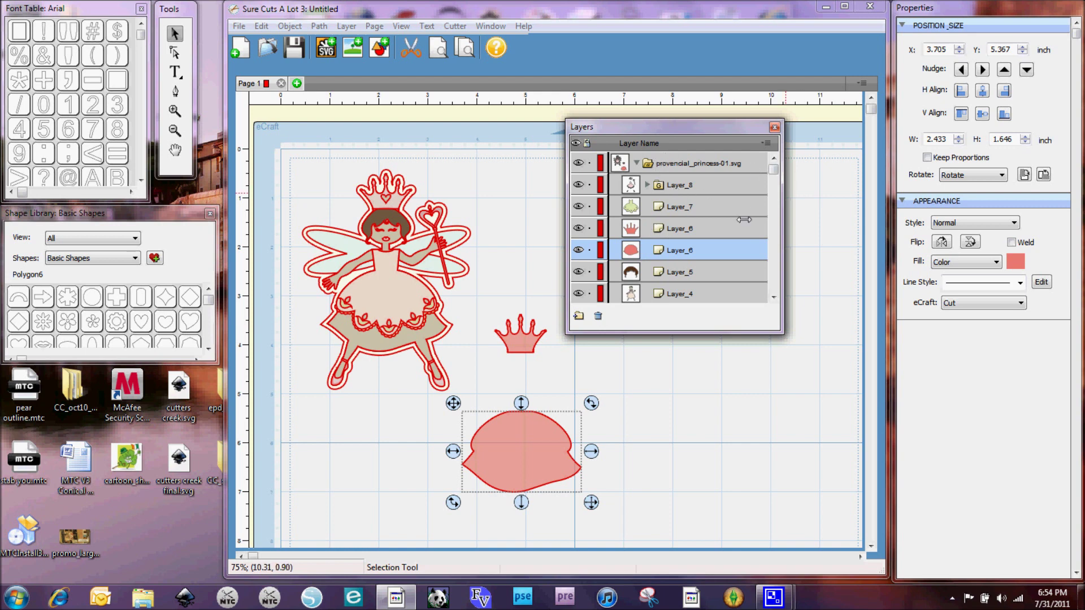
pyautogui.click(525, 345)
# Select Layer_7's pale green dress and drag it to the right of the pink skirt.
pyautogui.click(525, 345)
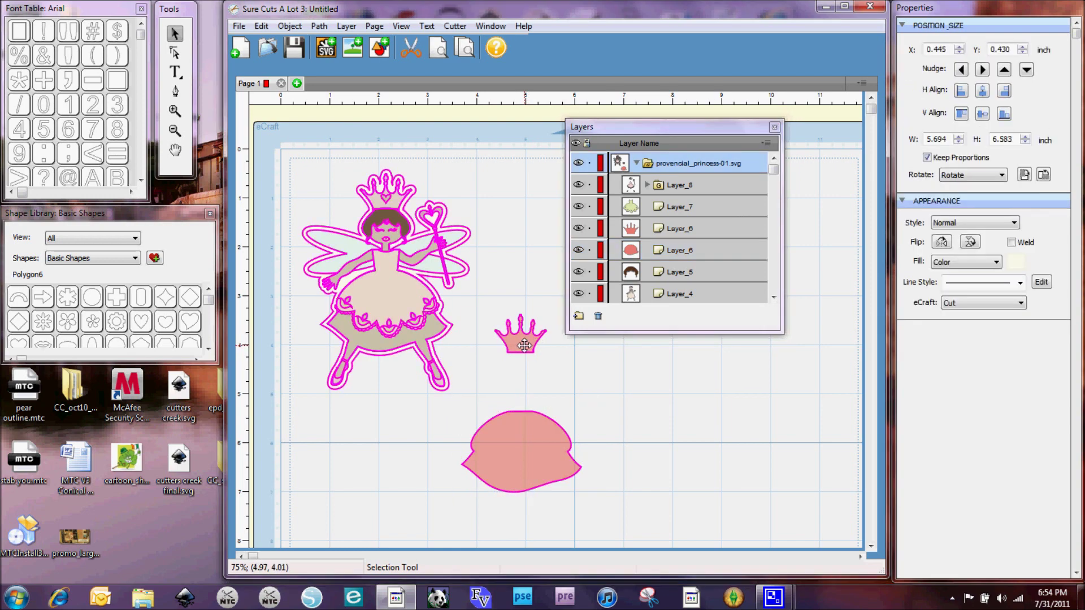
pyautogui.press('Escape')
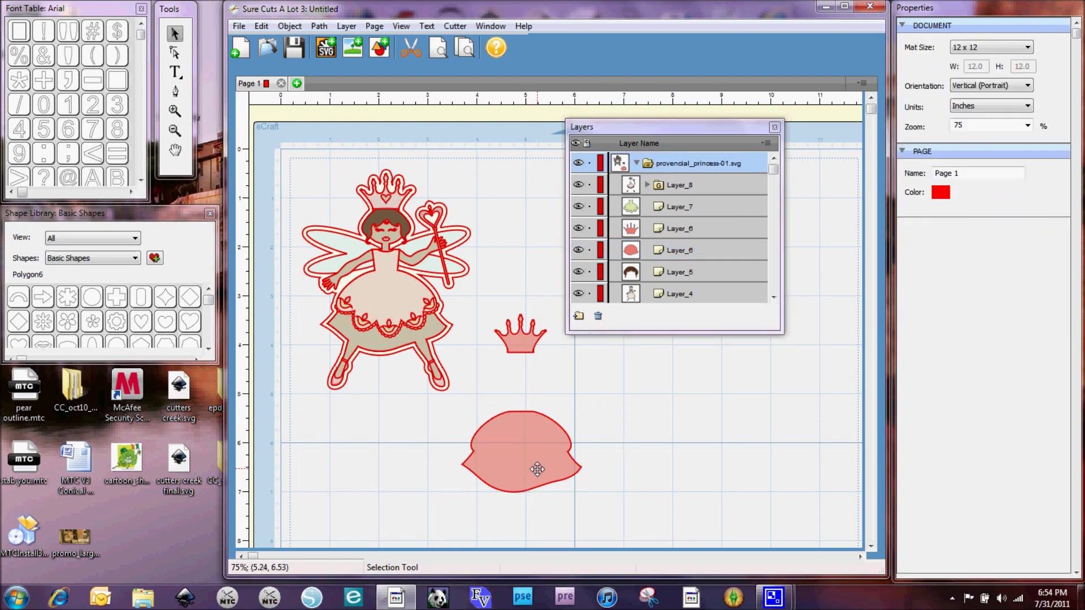
pyautogui.click(647, 234)
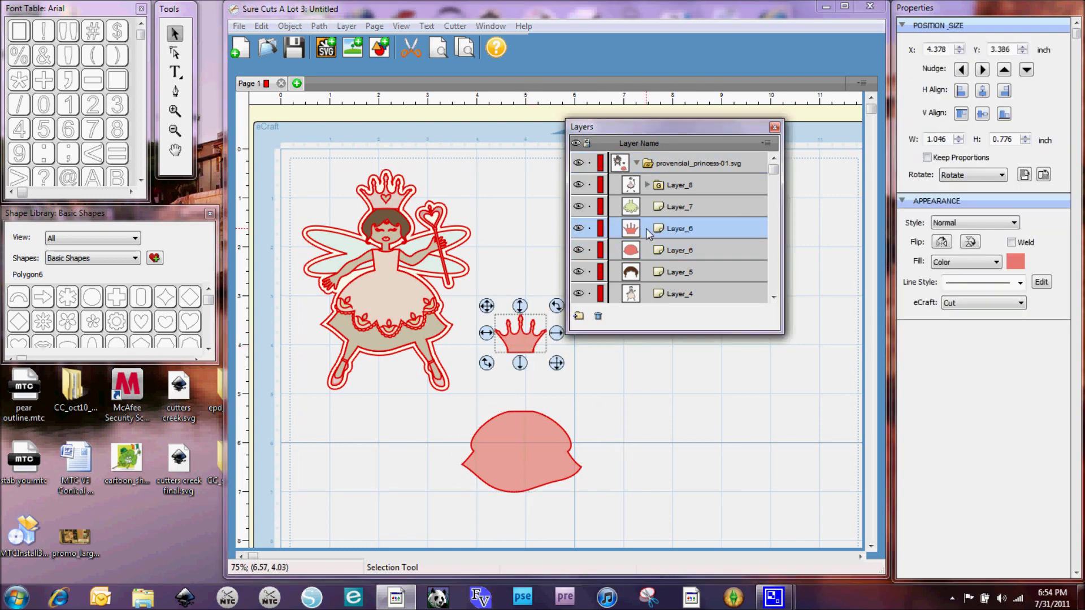
pyautogui.click(539, 449)
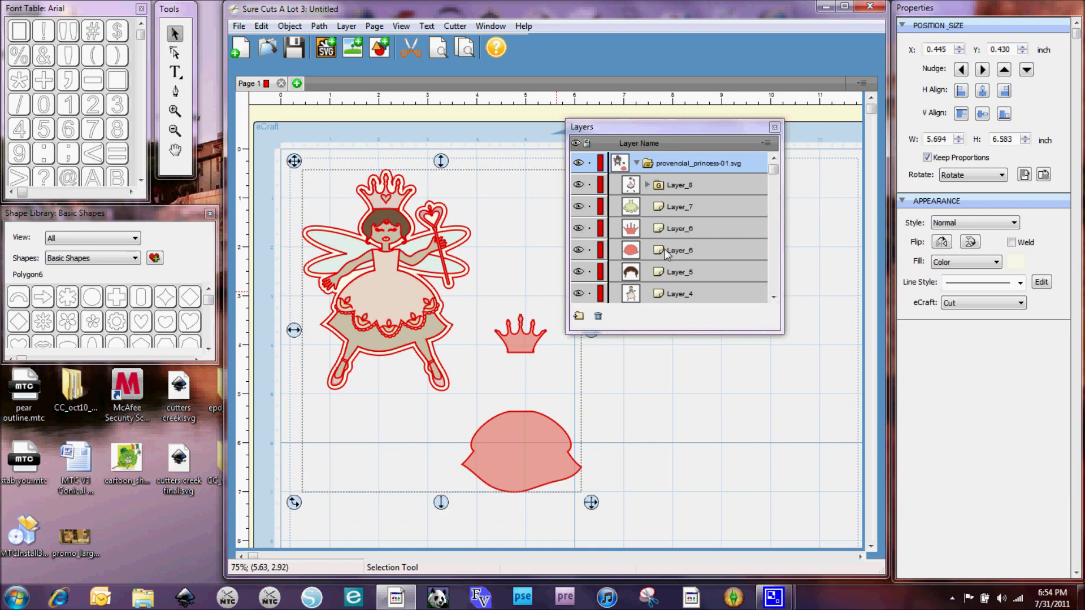
pyautogui.click(673, 208)
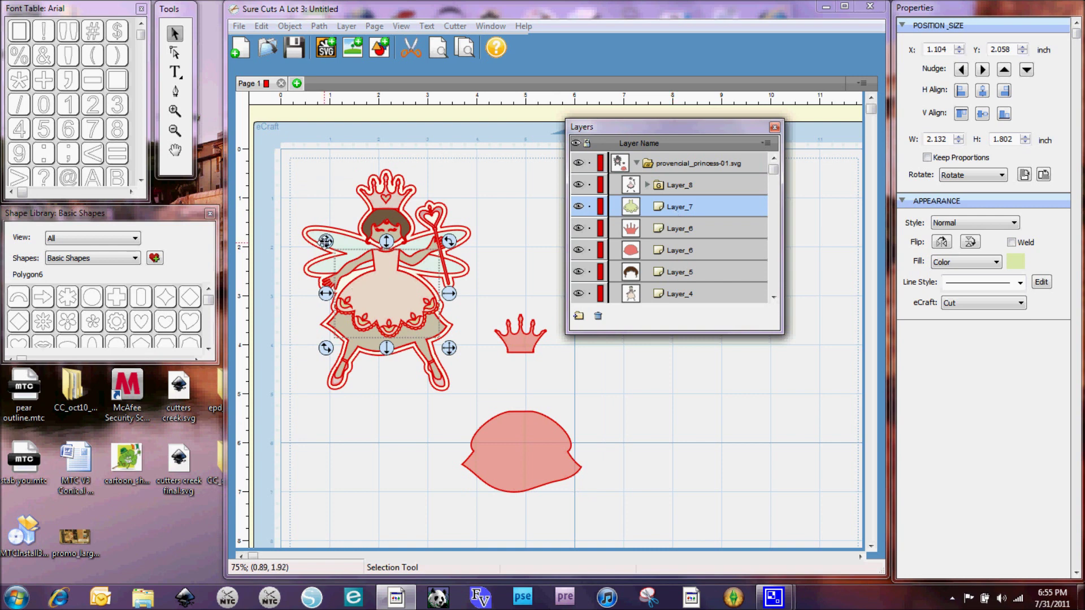
pyautogui.moveTo(325, 241); pyautogui.dragTo(582, 348)
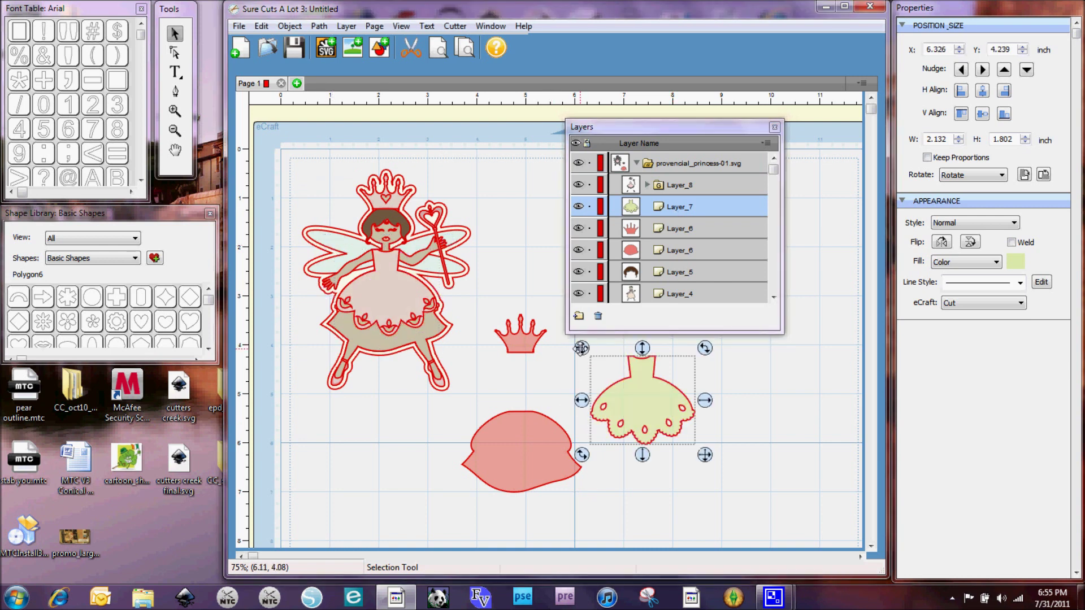
# Scroll the Layers list down to reach the lower layers.
pyautogui.click(774, 158)
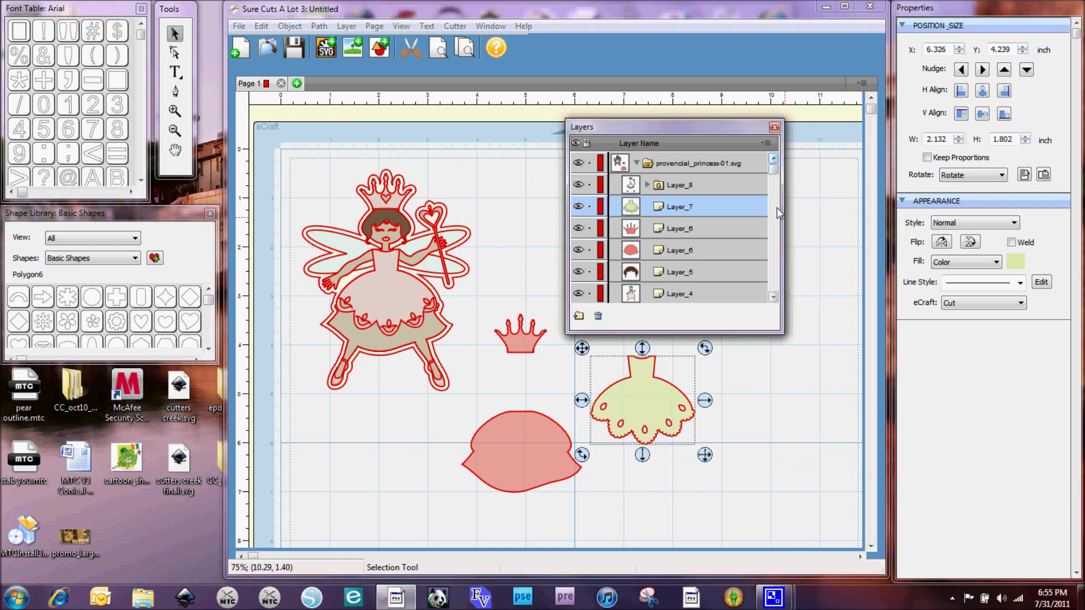
pyautogui.scroll(-4, 773, 296)
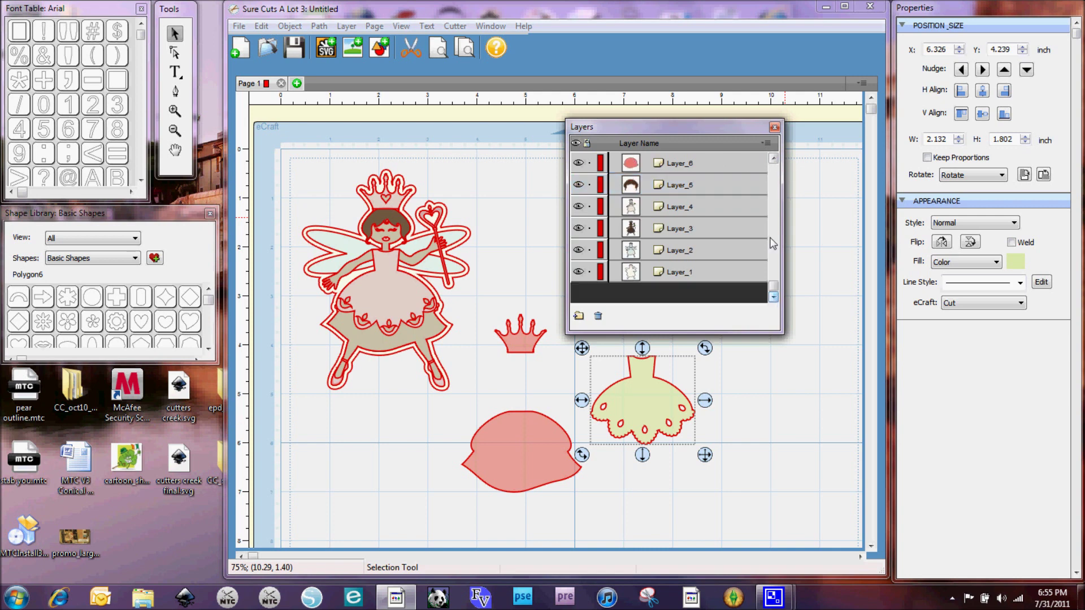
pyautogui.moveTo(773, 285); pyautogui.dragTo(768, 164)
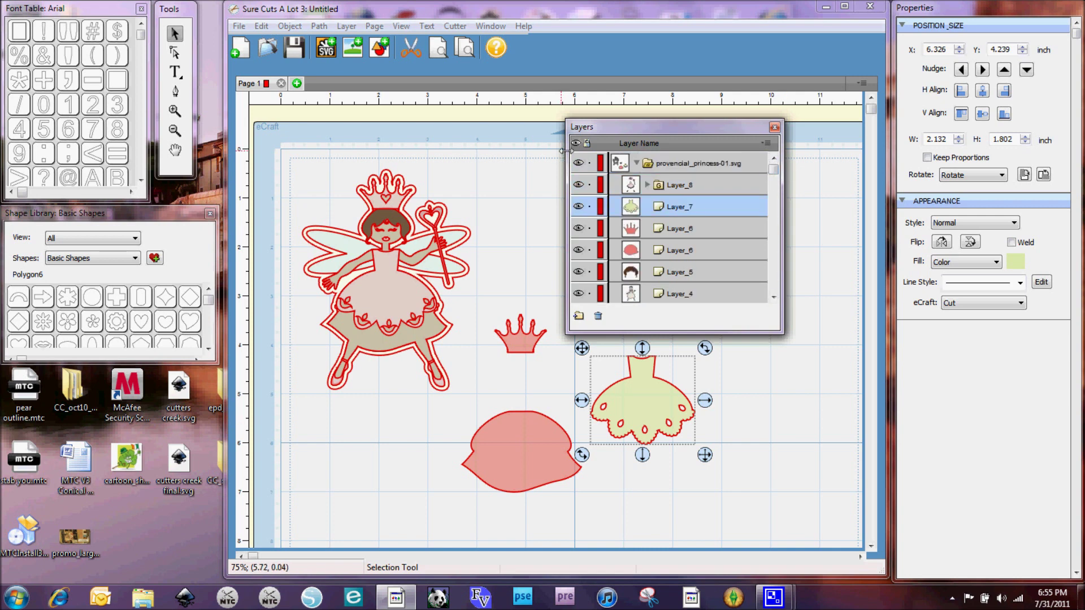
# Hide every princess layer, from the dress overlay down to the Layer_1 red outline.
pyautogui.click(578, 185)
pyautogui.click(578, 207)
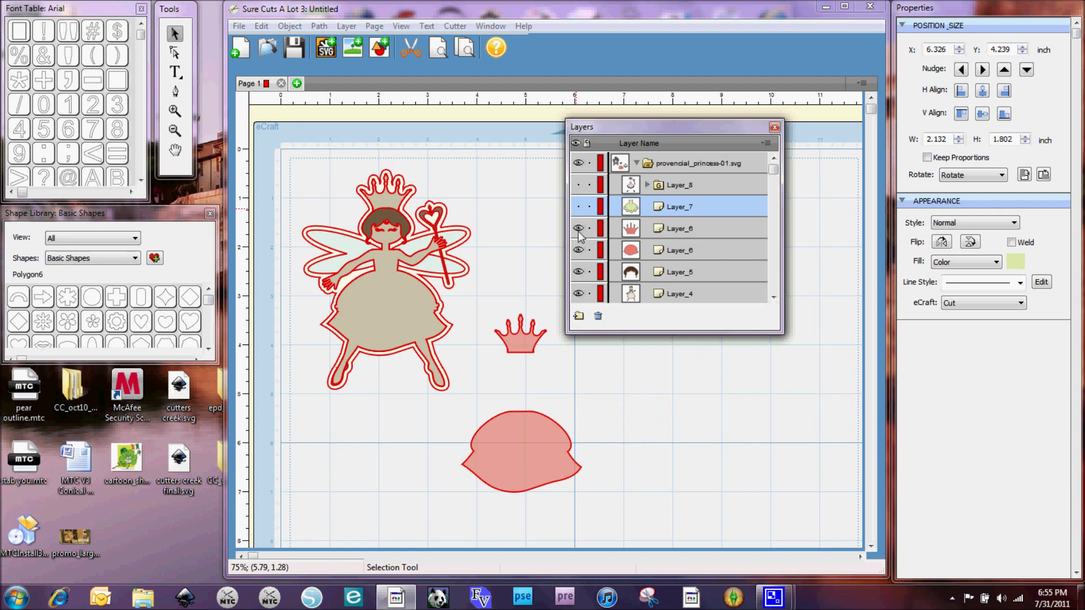
pyautogui.click(577, 228)
pyautogui.click(578, 250)
pyautogui.click(578, 272)
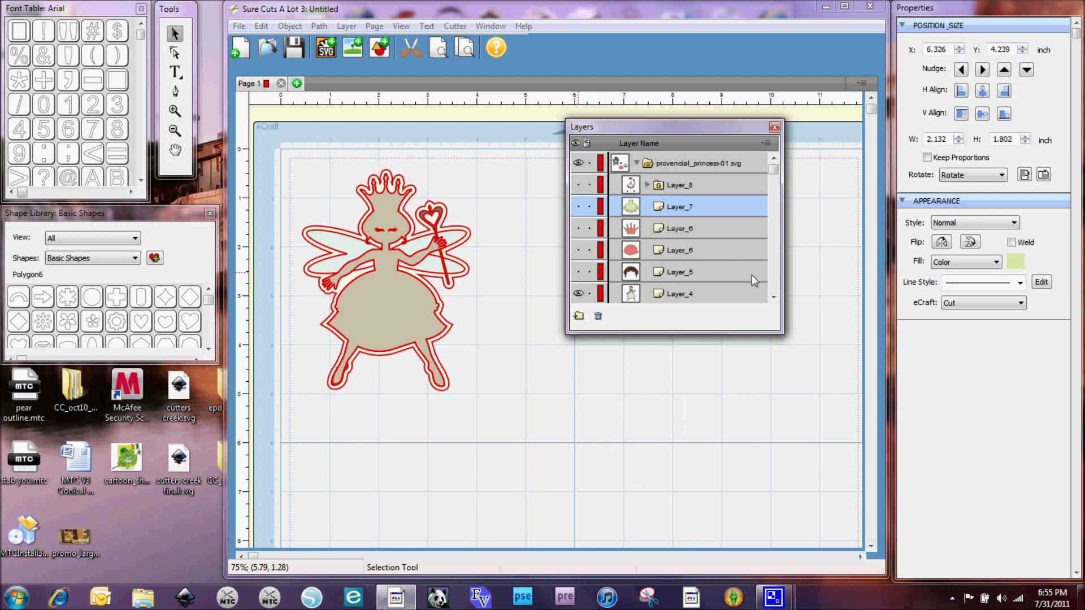
pyautogui.click(773, 298)
pyautogui.click(774, 298)
pyautogui.click(774, 298)
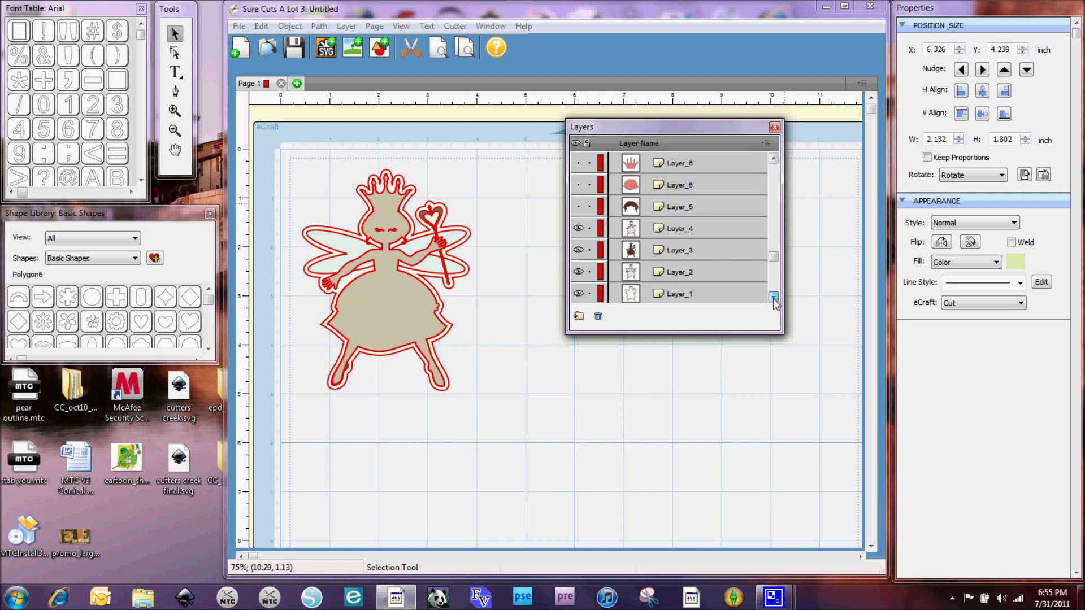
pyautogui.click(578, 228)
pyautogui.click(578, 250)
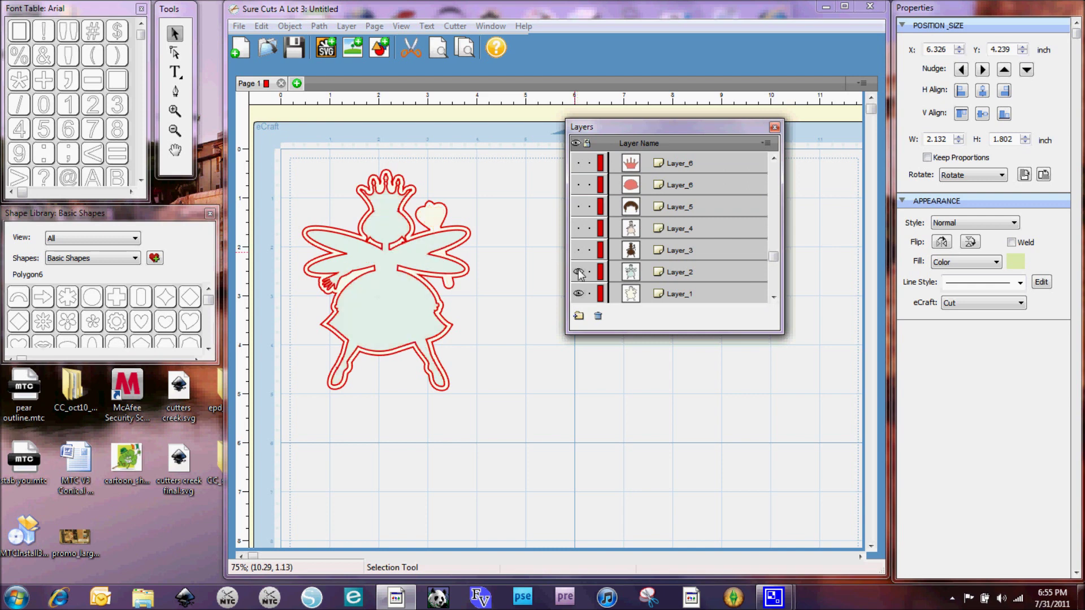
pyautogui.click(578, 272)
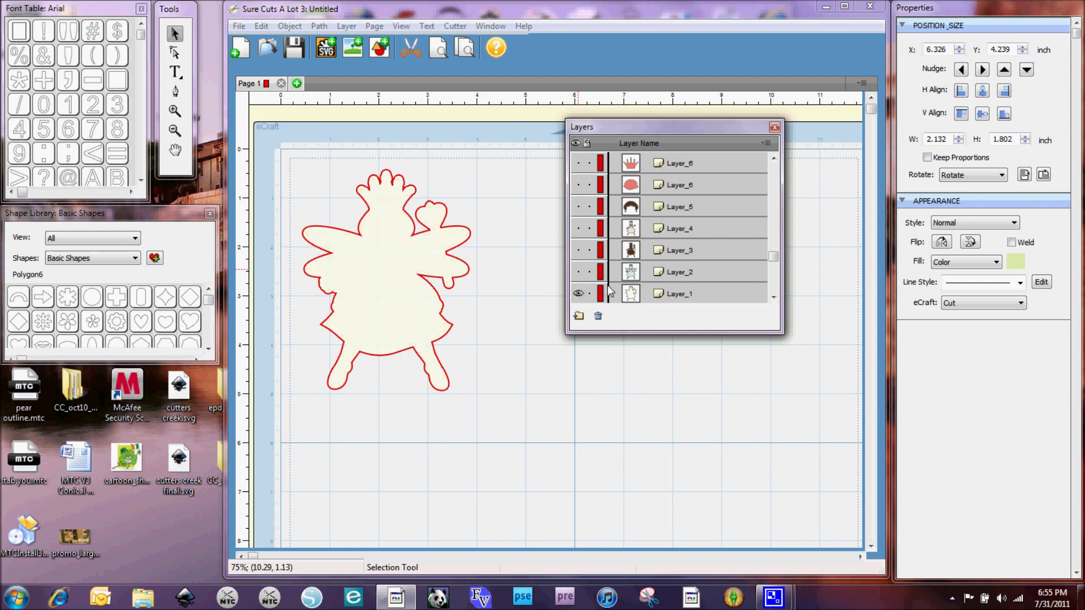
pyautogui.click(774, 298)
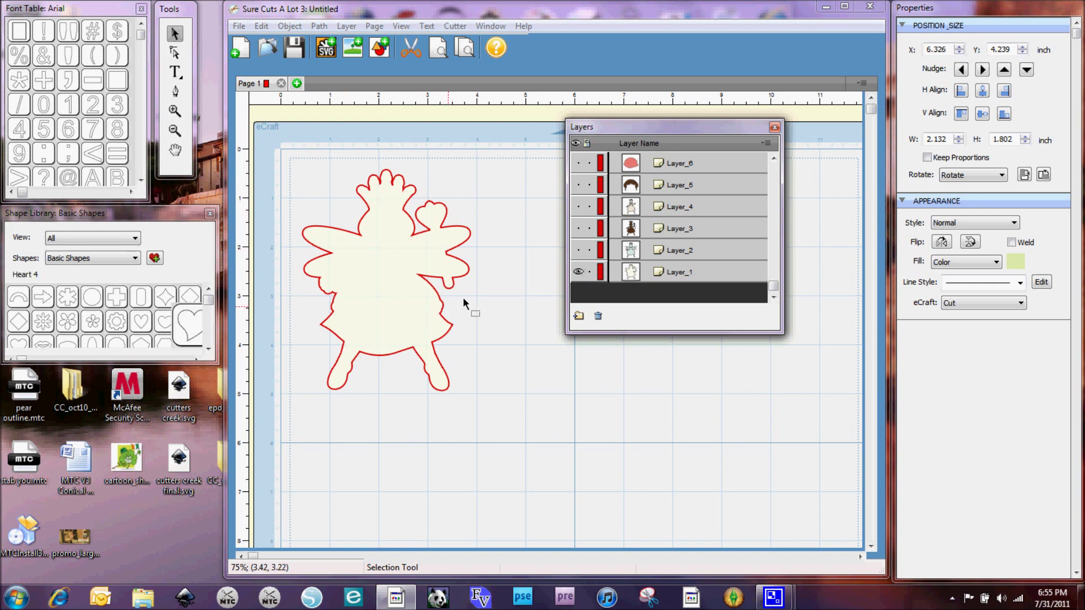
pyautogui.click(576, 272)
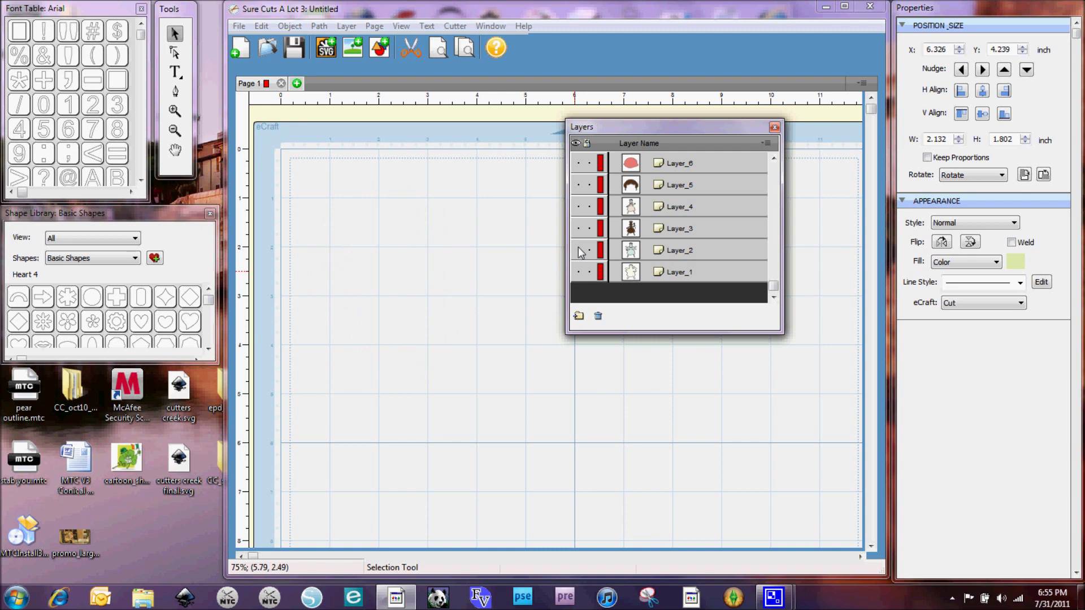
# Show Layer_2, Layer_1, Layer_3, Layer_4 and Layer_5 again, leaving the upper layers hidden.
pyautogui.click(578, 250)
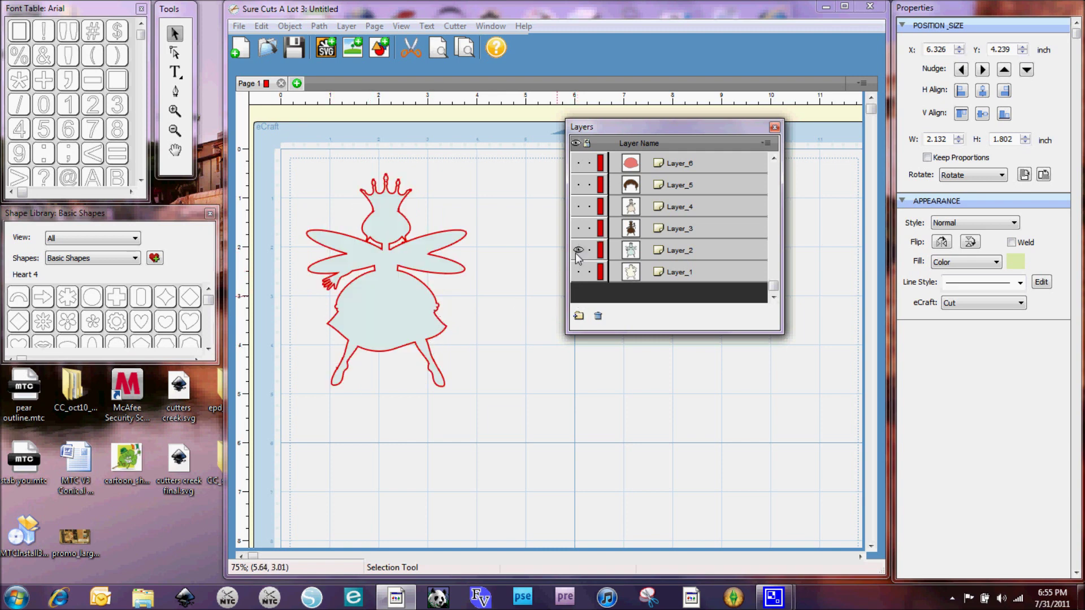
pyautogui.click(578, 272)
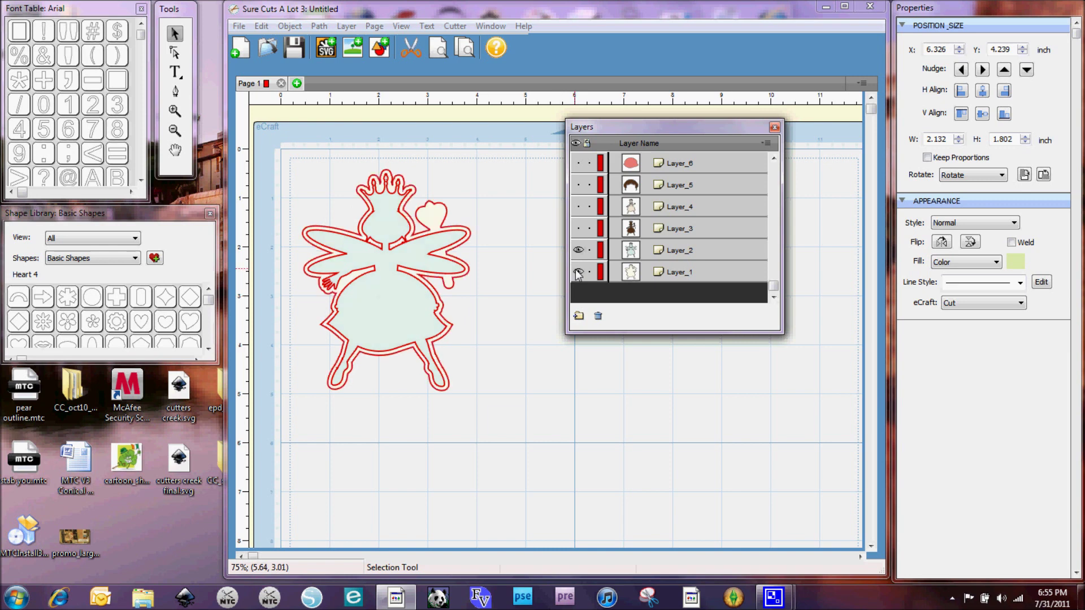
pyautogui.click(578, 228)
pyautogui.click(578, 207)
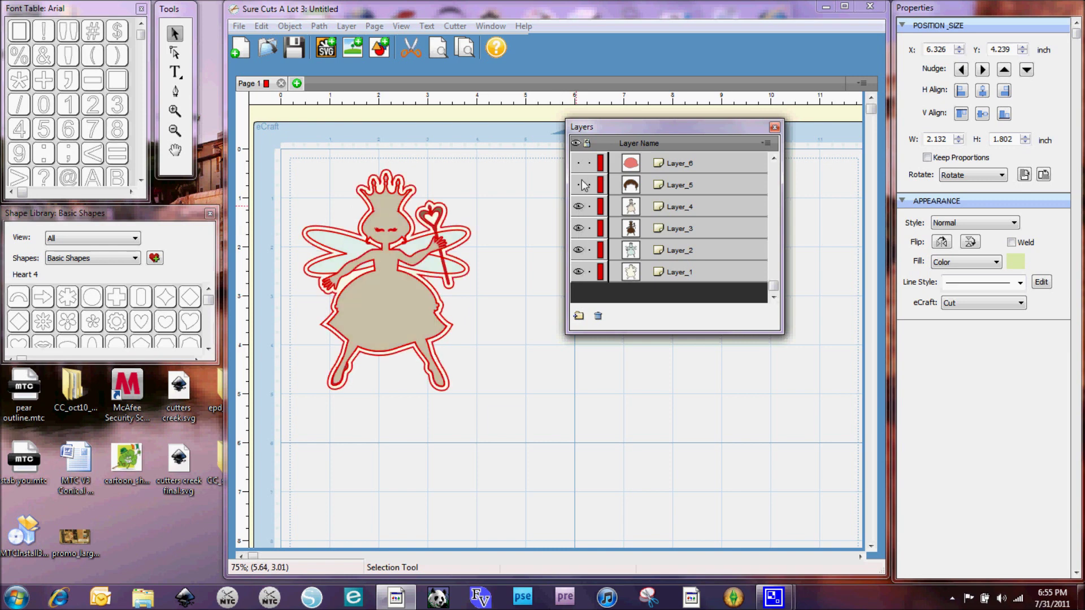
pyautogui.click(578, 185)
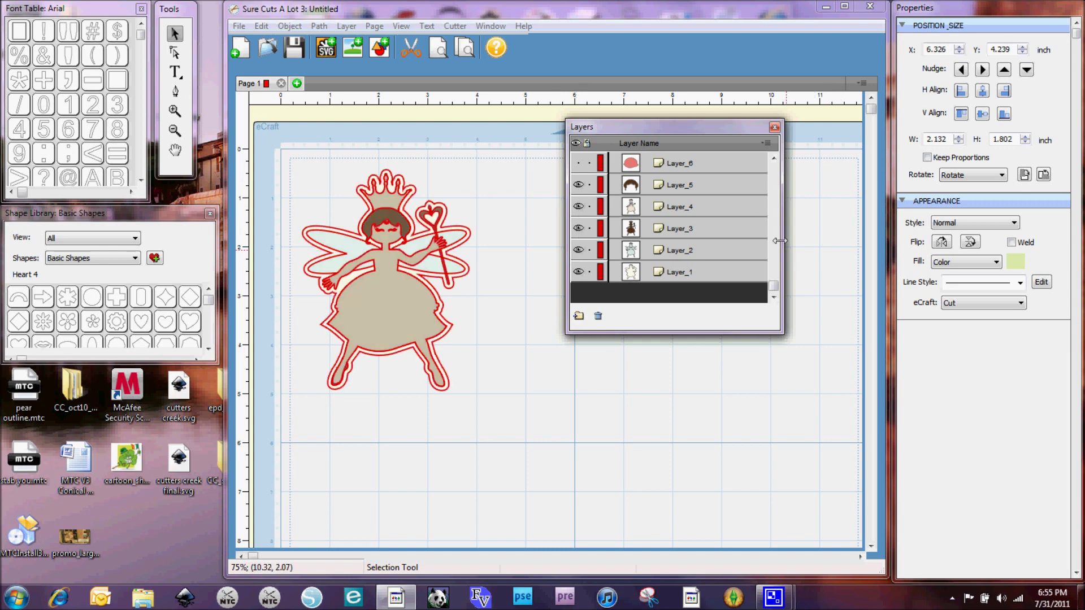
# Drag the Layer_4 body piece down-right off the fairy and set its eCraft mode to Draw.
pyautogui.click(674, 210)
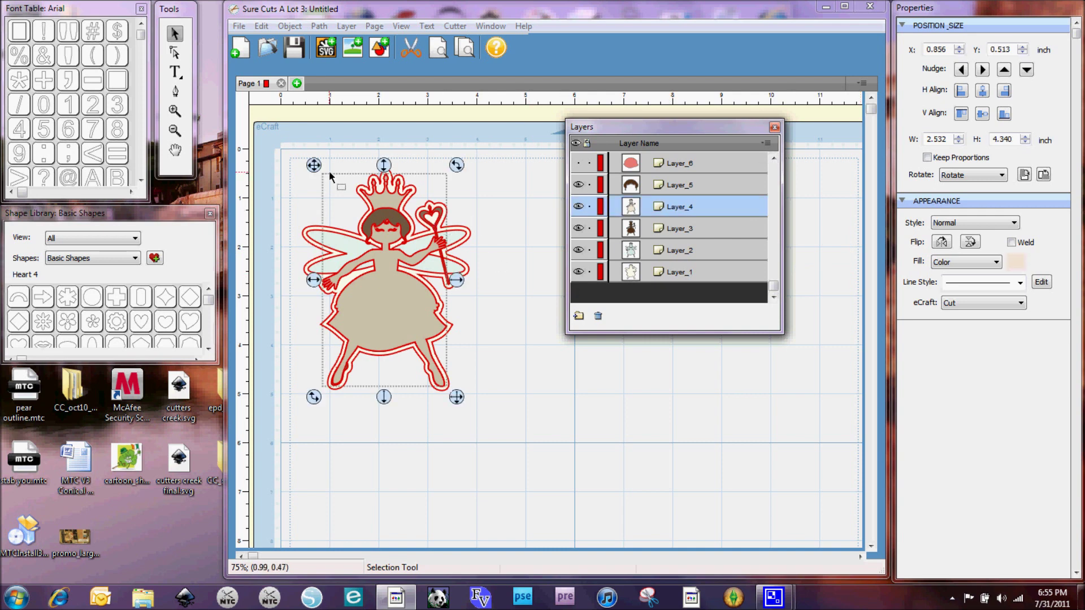
pyautogui.moveTo(313, 165); pyautogui.dragTo(453, 294)
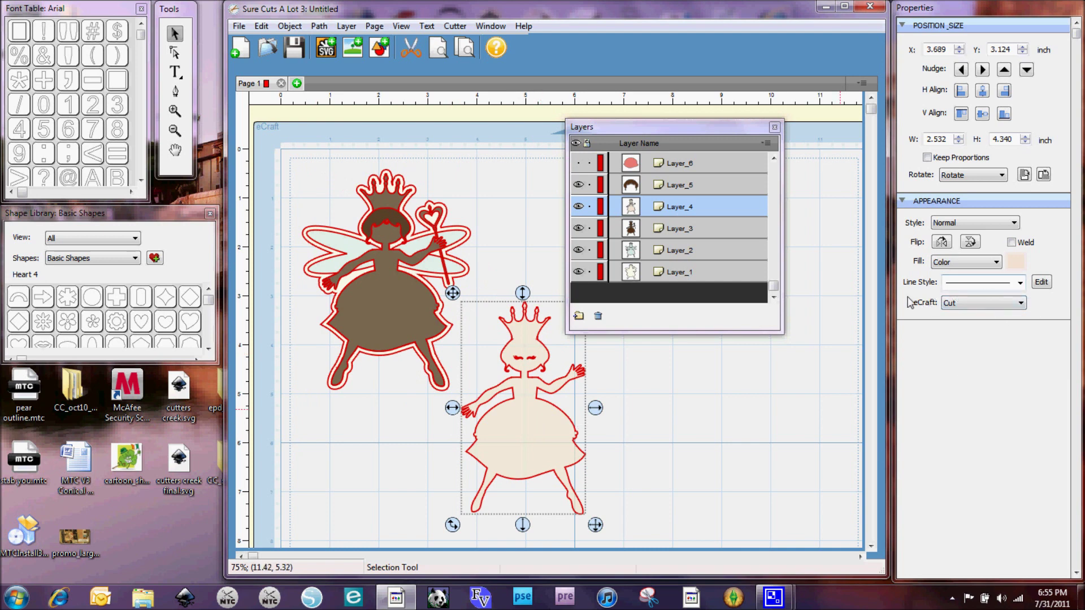
pyautogui.click(1023, 306)
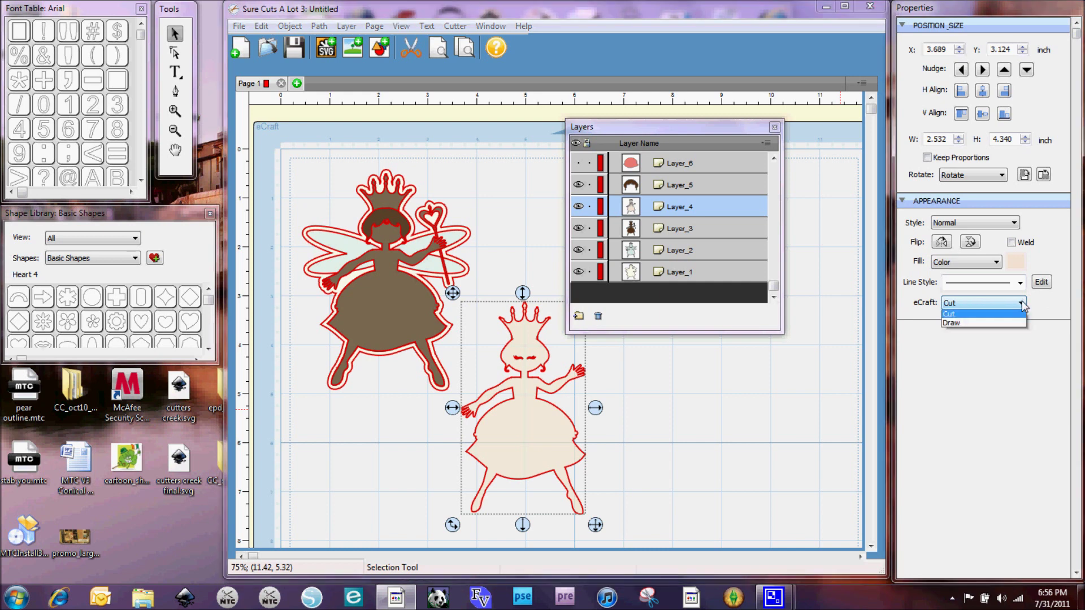
pyautogui.click(992, 321)
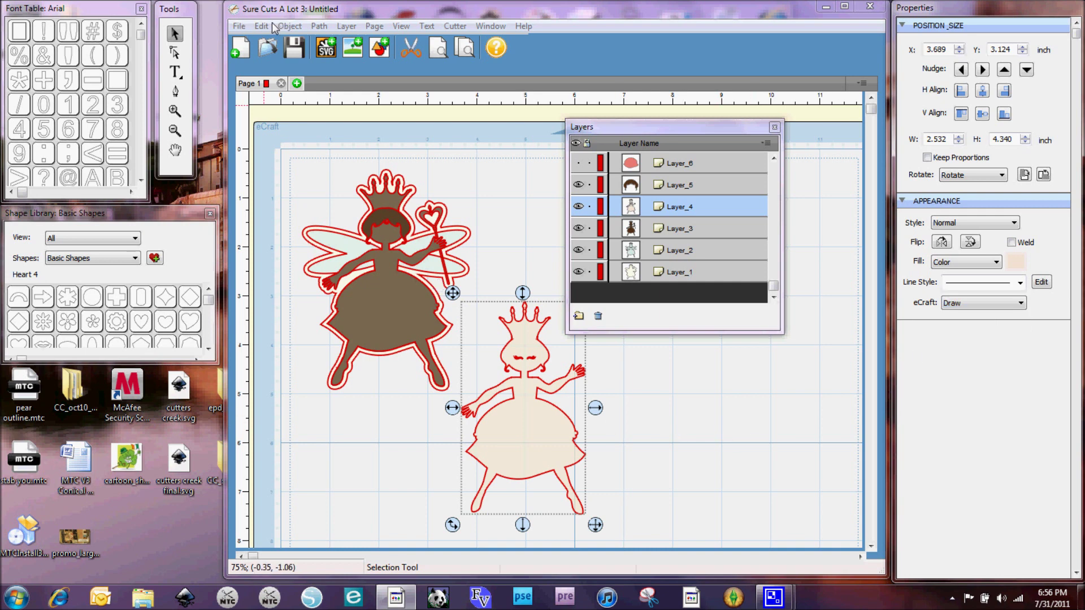
pyautogui.click(291, 26)
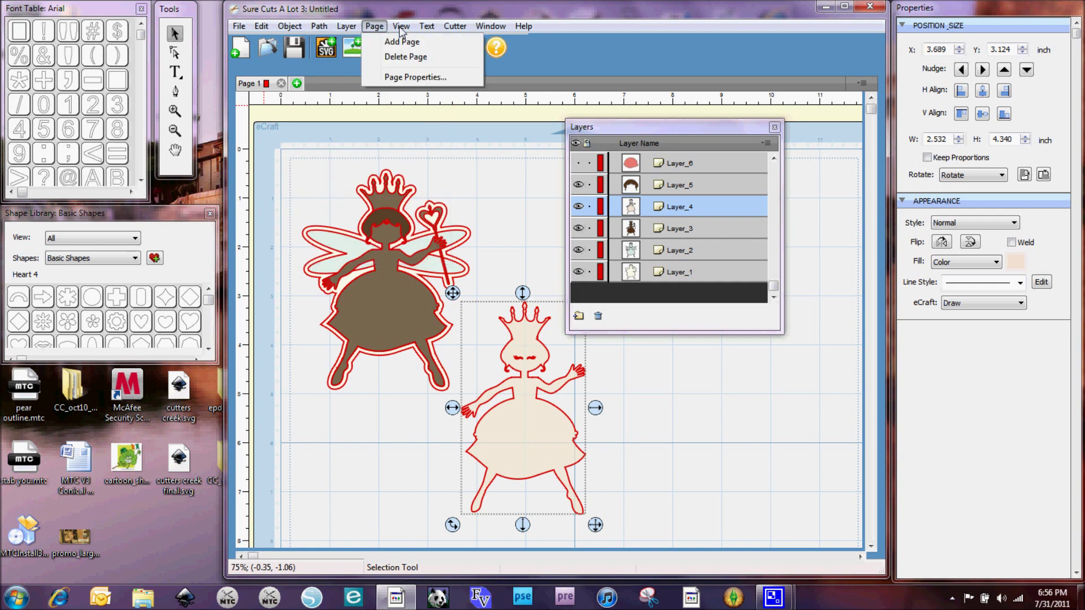
pyautogui.moveTo(455, 26)
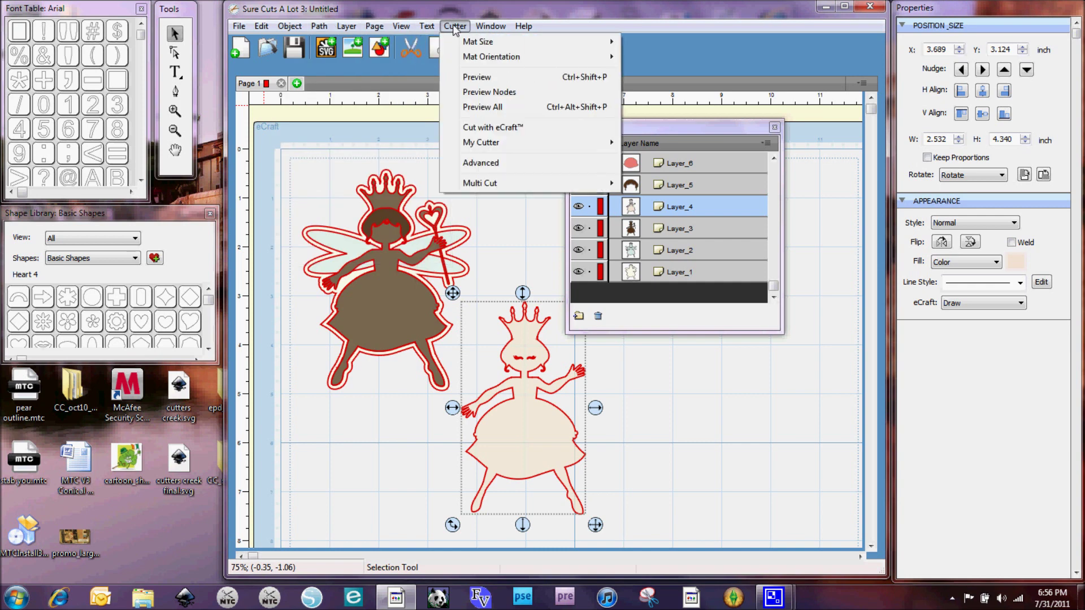
pyautogui.click(480, 129)
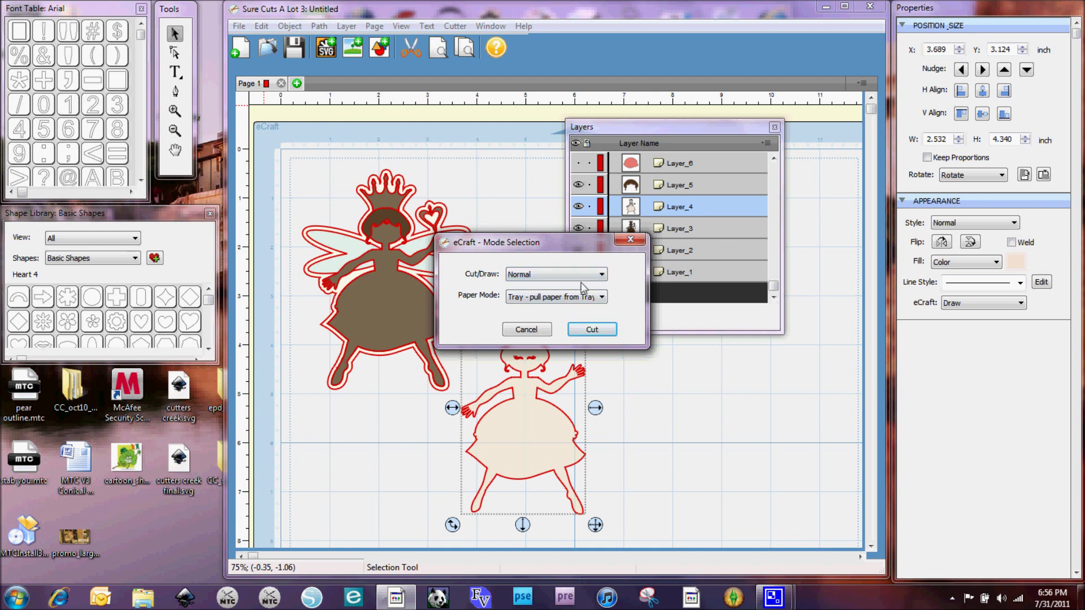
pyautogui.click(601, 274)
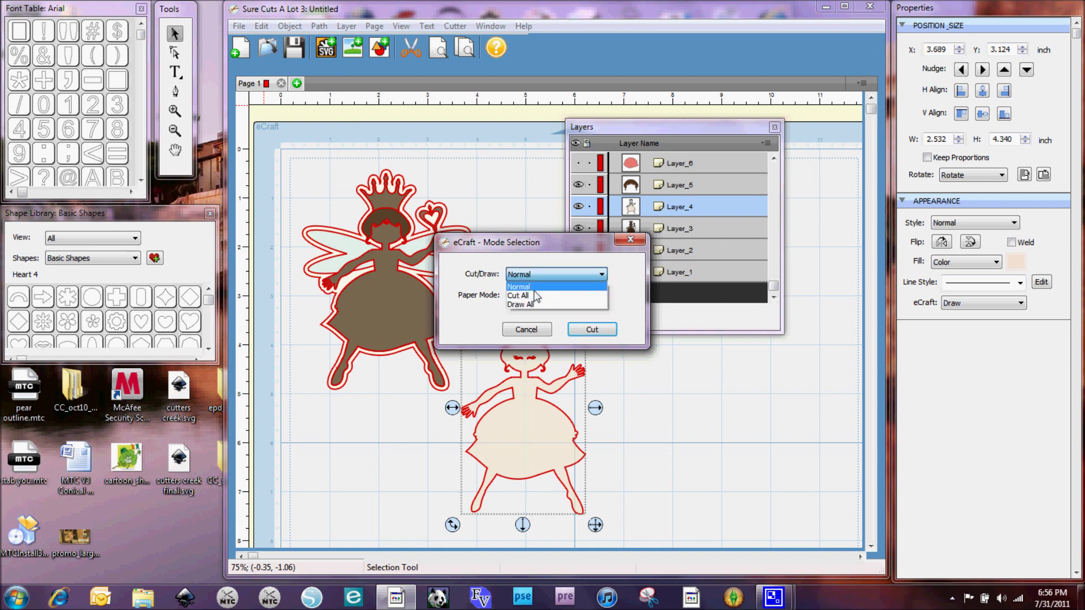
pyautogui.press('Escape')
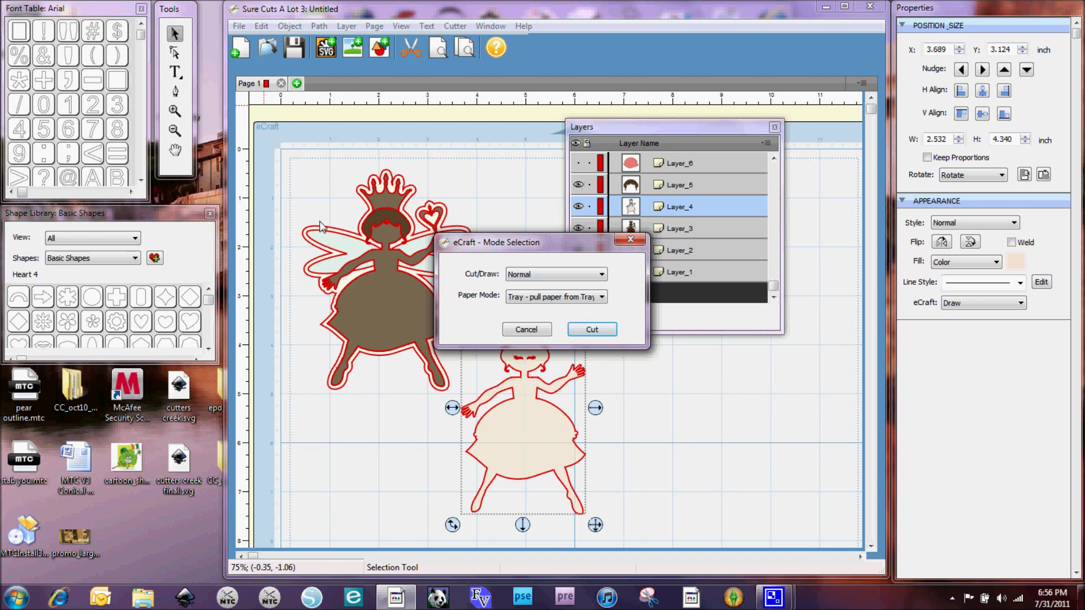
pyautogui.click(604, 277)
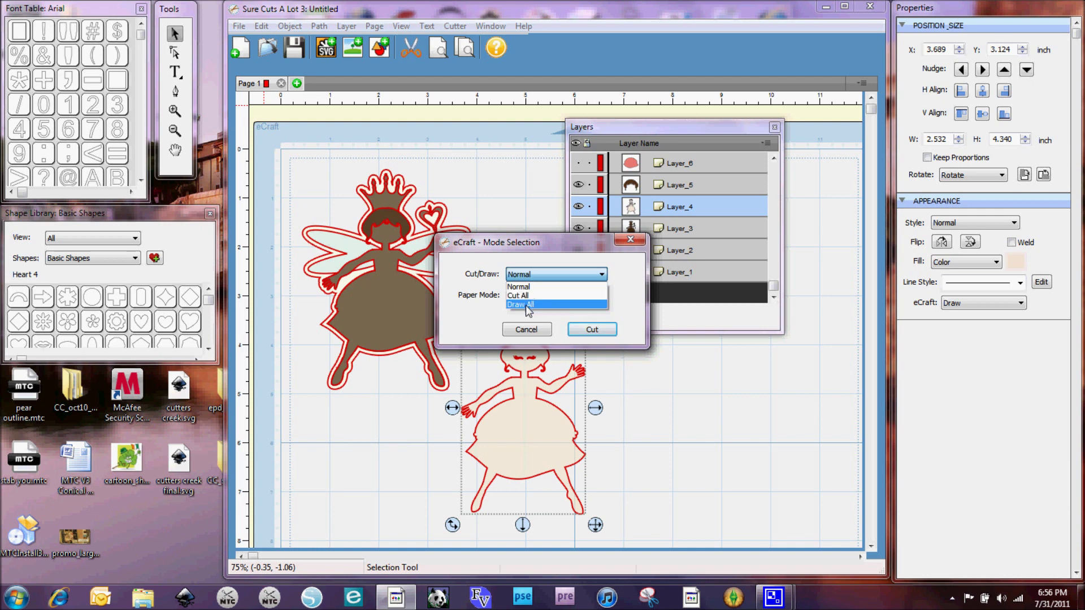
pyautogui.click(524, 288)
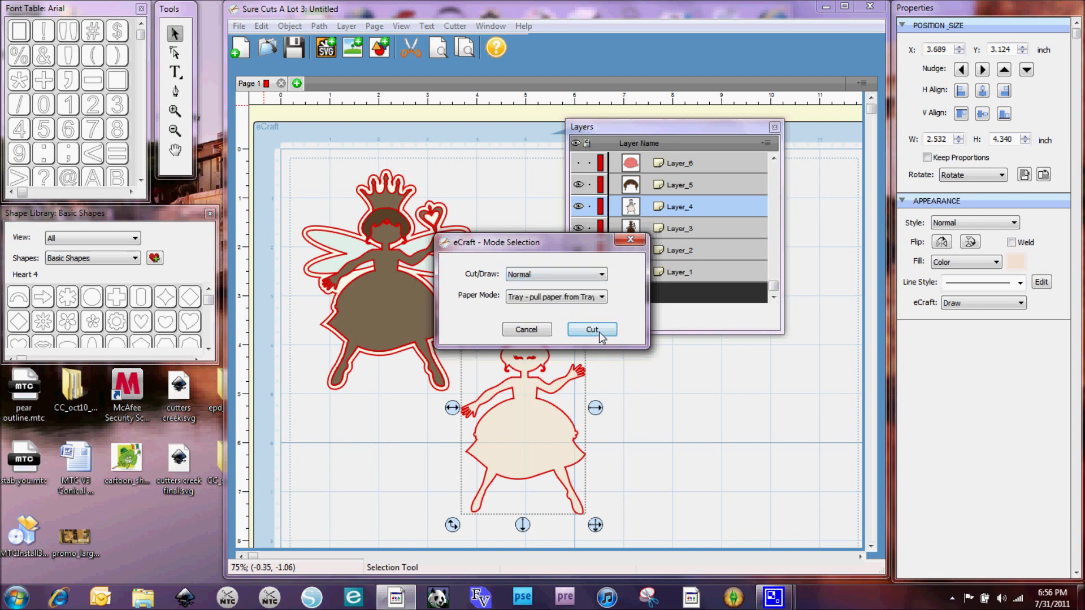
pyautogui.click(521, 331)
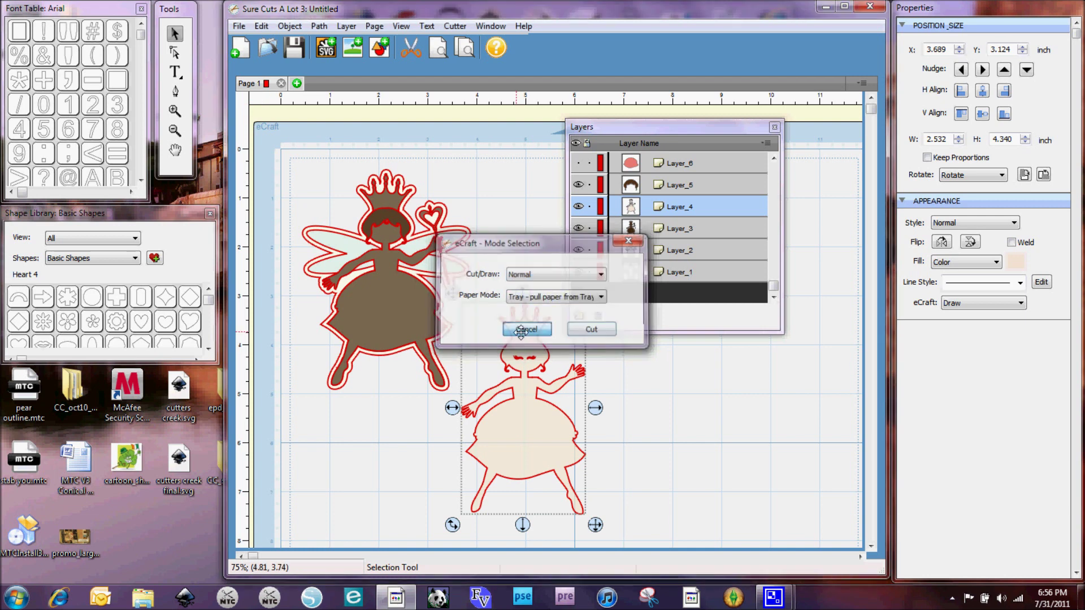
# Move the body piece back onto the fairy and scroll the Layers list up.
pyautogui.moveTo(452, 293); pyautogui.dragTo(312, 166)
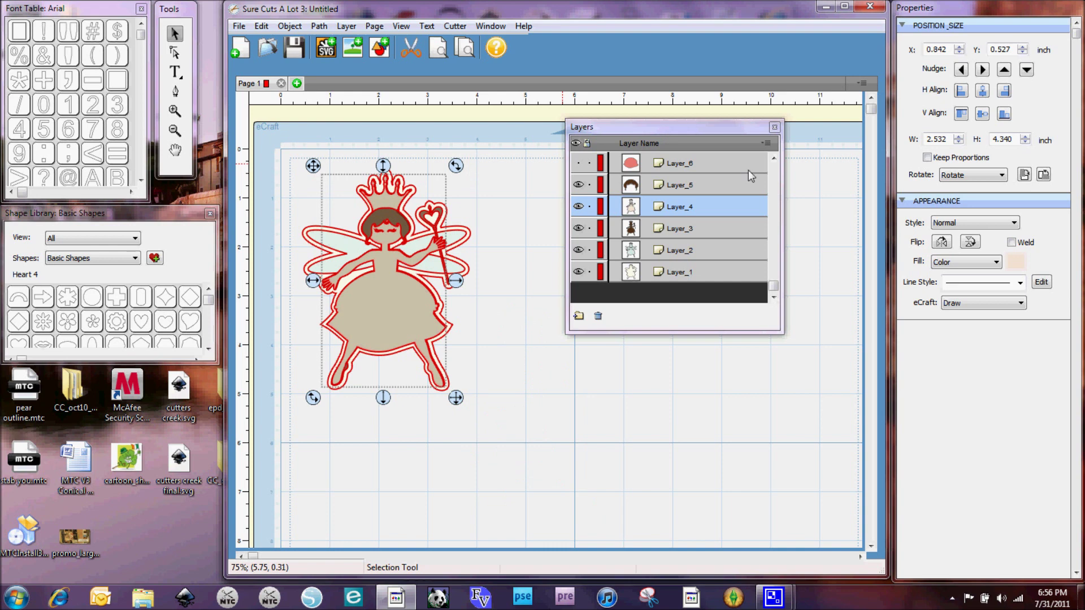
pyautogui.click(774, 159)
pyautogui.click(774, 159)
pyautogui.click(774, 159)
pyautogui.click(774, 159)
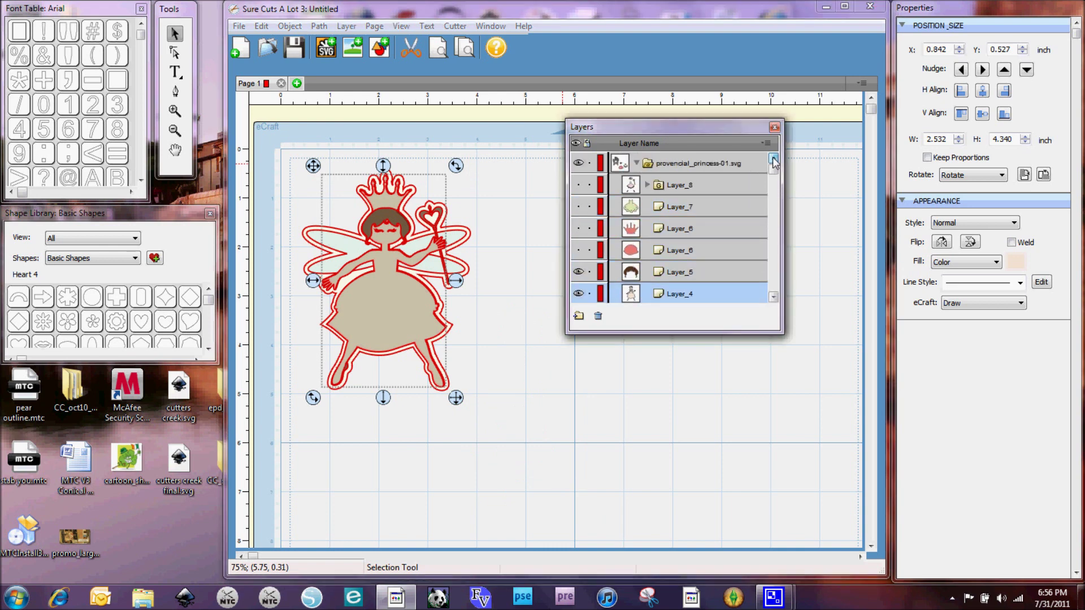
# Show the red blob, crown, Layer_7 and Layer_8, then select the whole princess group.
pyautogui.click(578, 250)
pyautogui.click(578, 228)
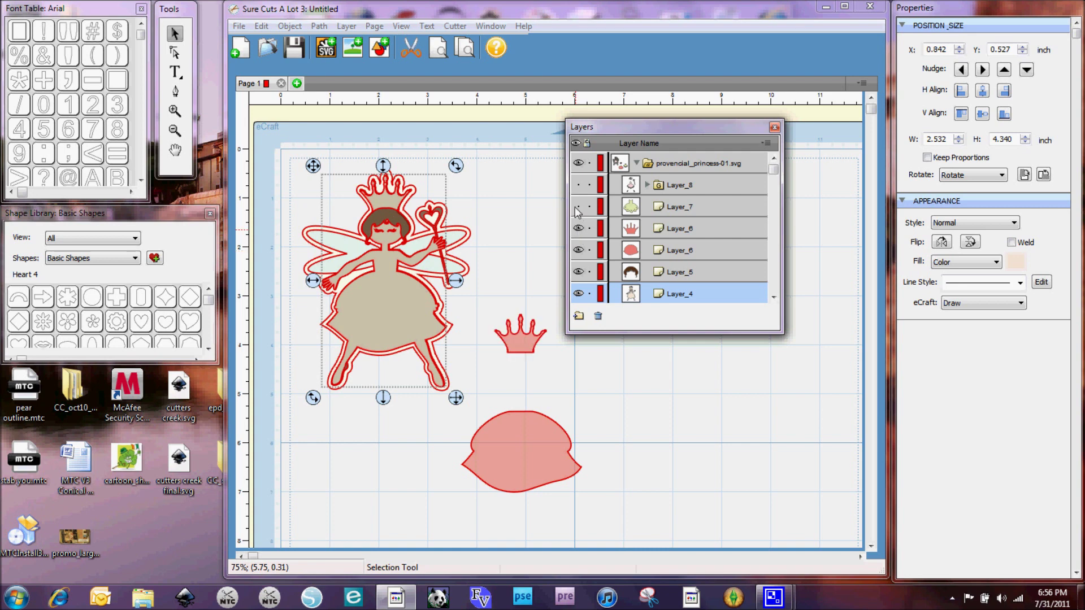
pyautogui.click(578, 207)
pyautogui.click(578, 185)
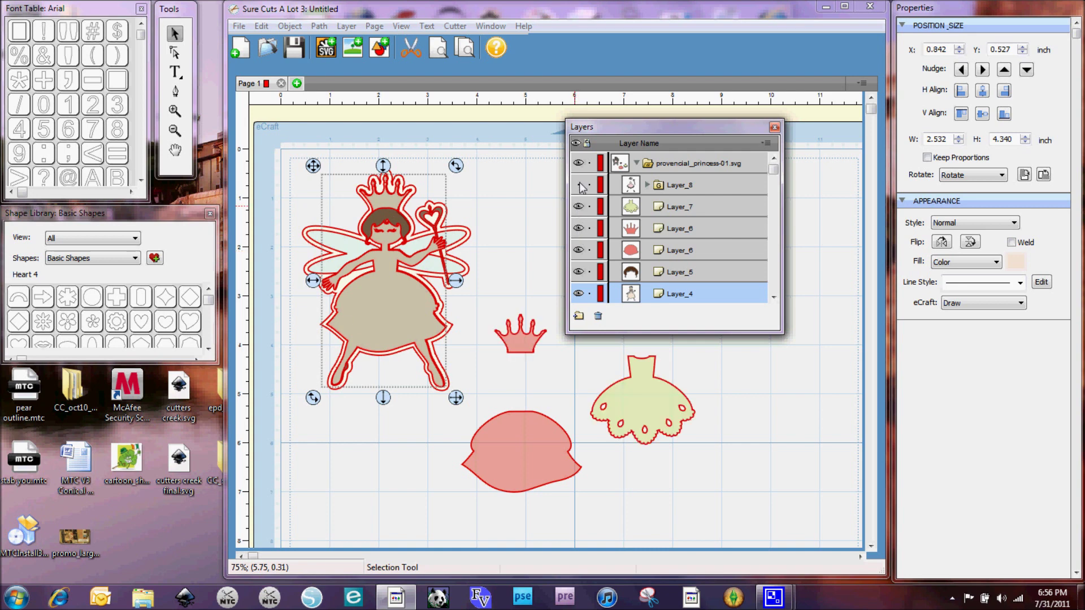
pyautogui.click(774, 298)
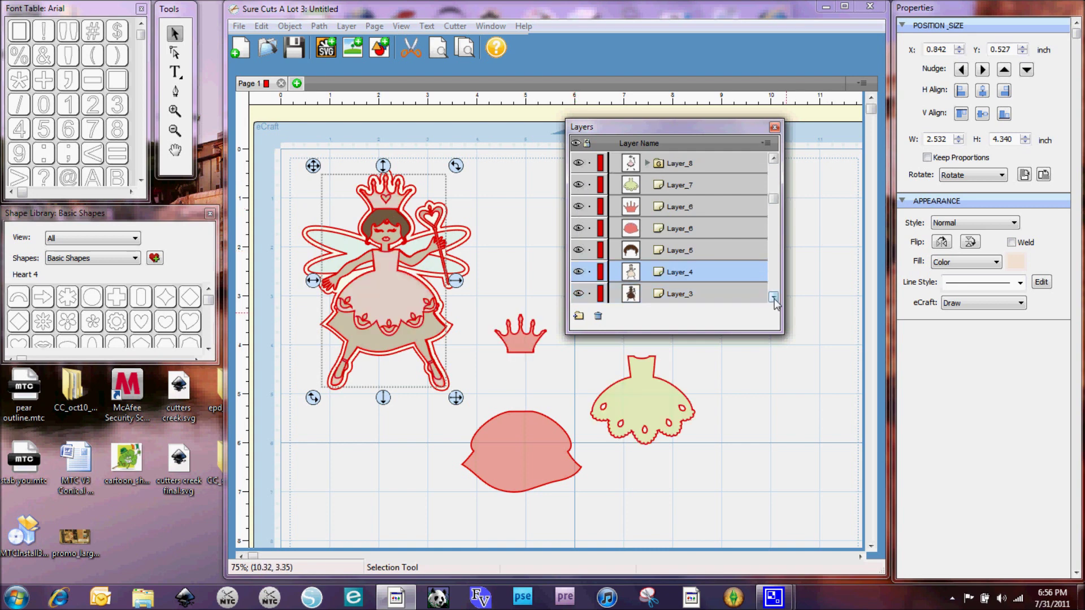
pyautogui.click(774, 158)
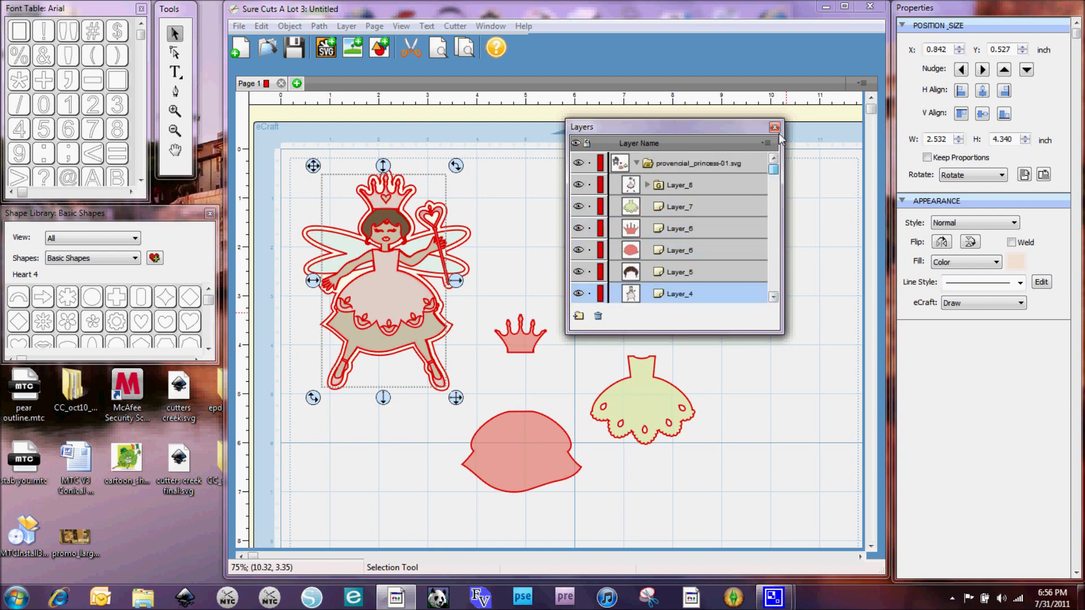
pyautogui.click(525, 344)
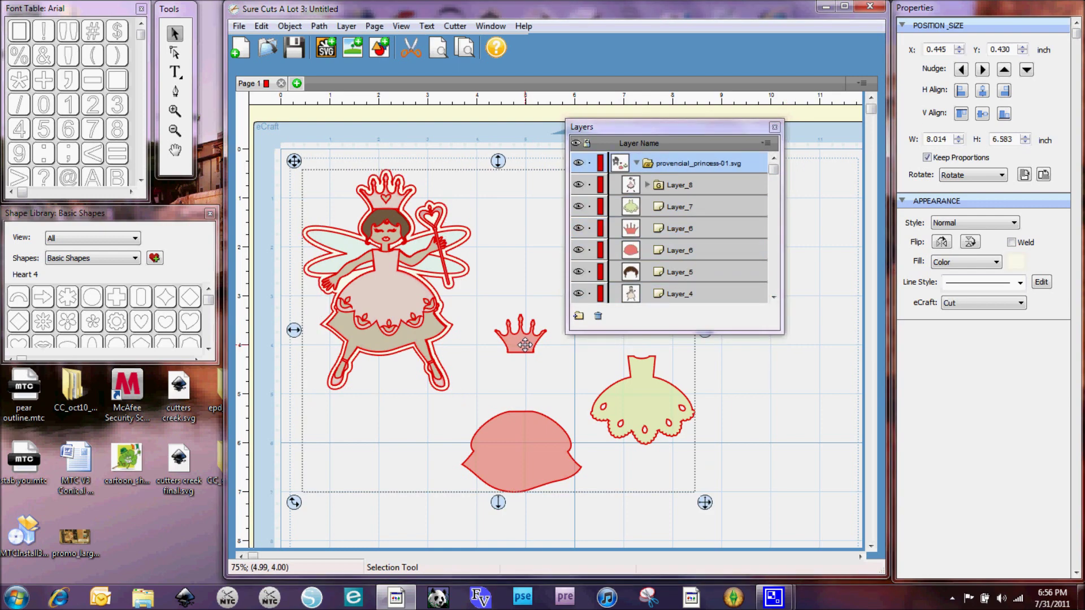